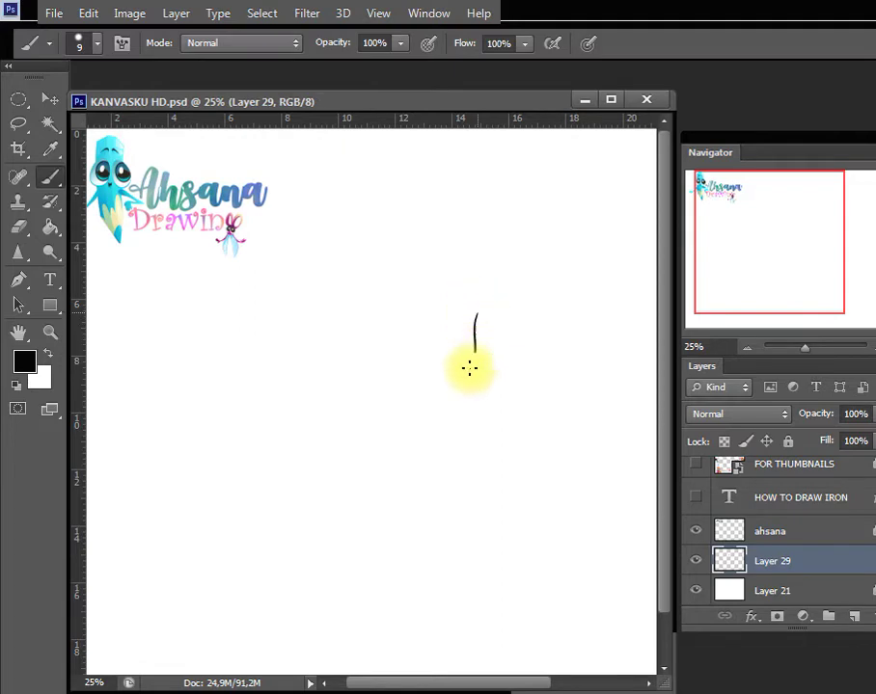
# Draw the girl's eyebrows, filled black eyes and small cat-like mouth beside the cheek line
pyautogui.moveTo(405, 311); pyautogui.dragTo(457, 313)
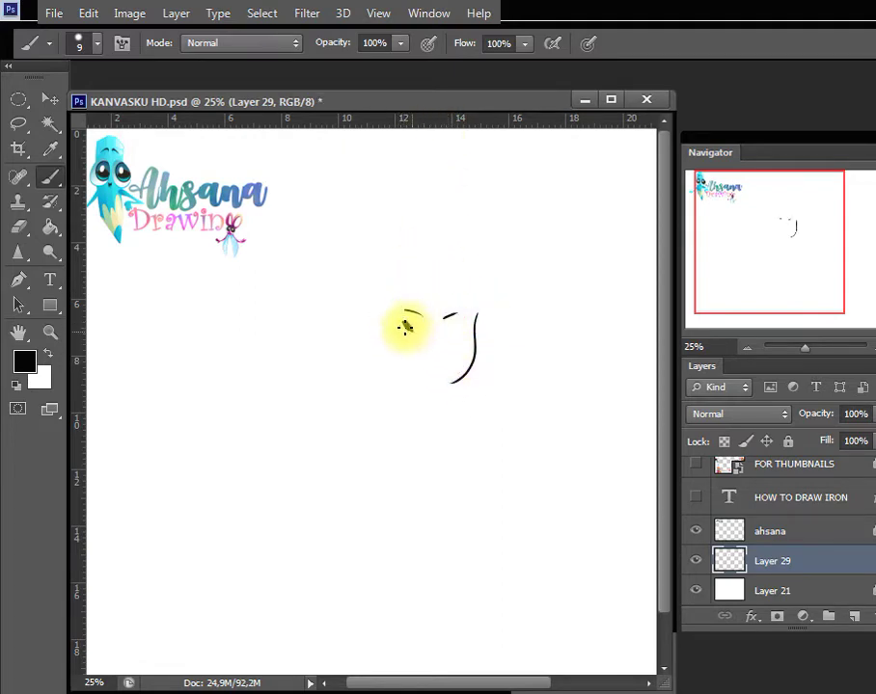
pyautogui.moveTo(407, 326)
pyautogui.mouseDown()
pyautogui.moveTo(454, 332)
pyautogui.moveTo(405, 324)
pyautogui.mouseUp()
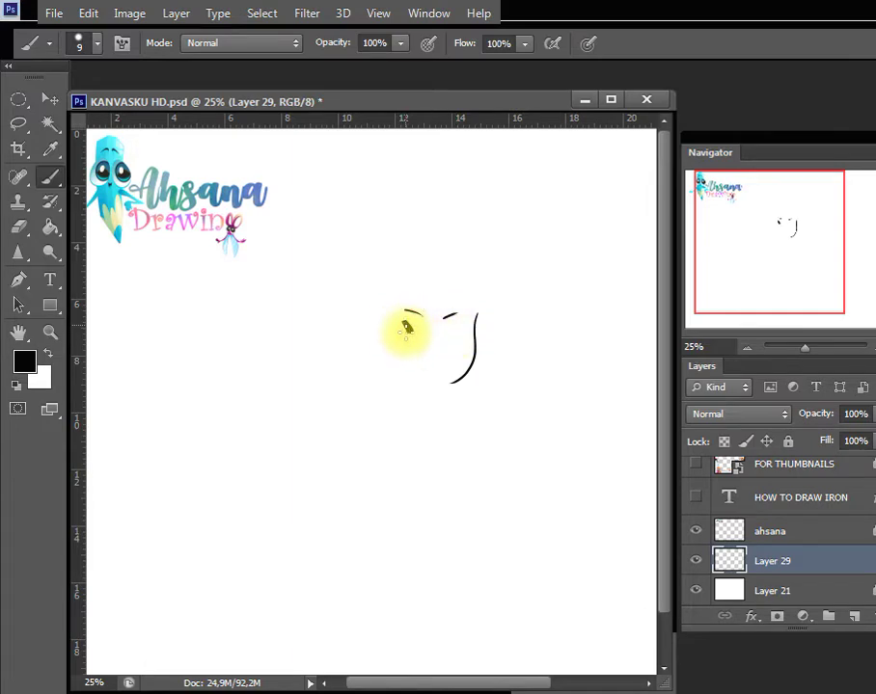
pyautogui.click(450, 332)
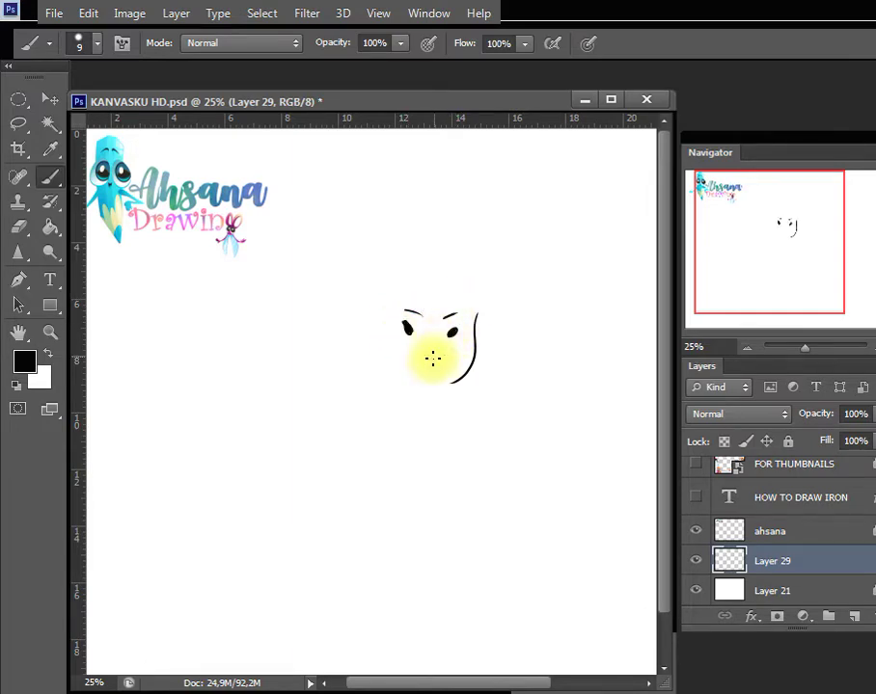
pyautogui.moveTo(413, 355); pyautogui.dragTo(436, 356)
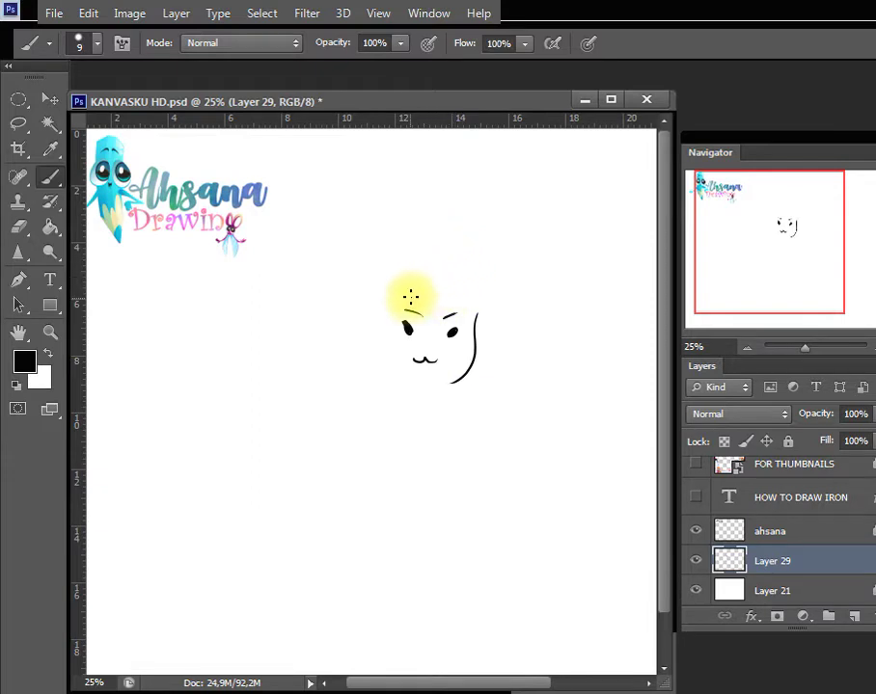
# Draw the hood's curved front edge and a tiger muzzle above the forehead, with black nose, whiskers and two fangs
pyautogui.moveTo(417, 286); pyautogui.dragTo(369, 359)
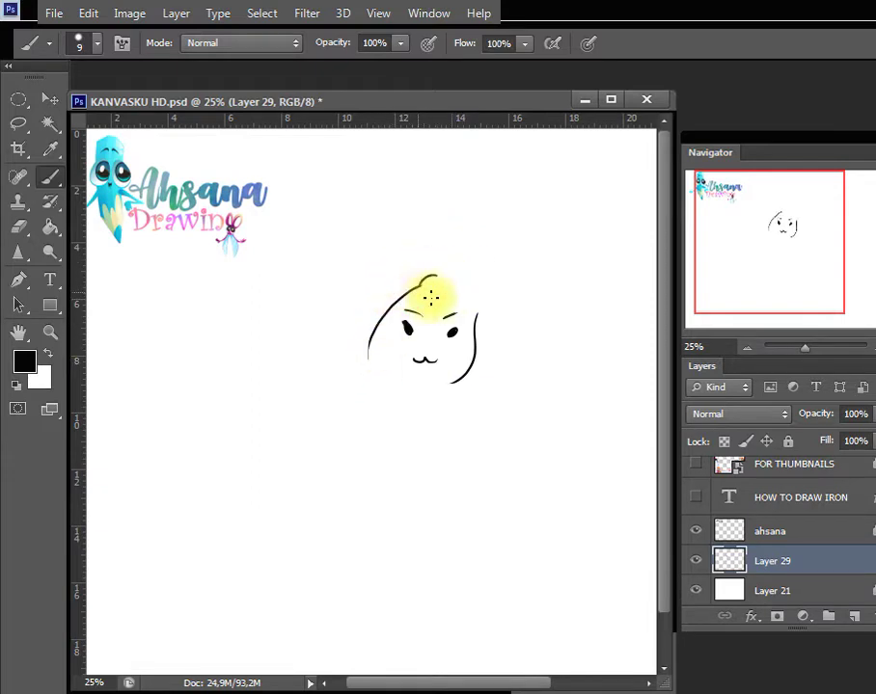
pyautogui.moveTo(431, 298); pyautogui.dragTo(446, 269)
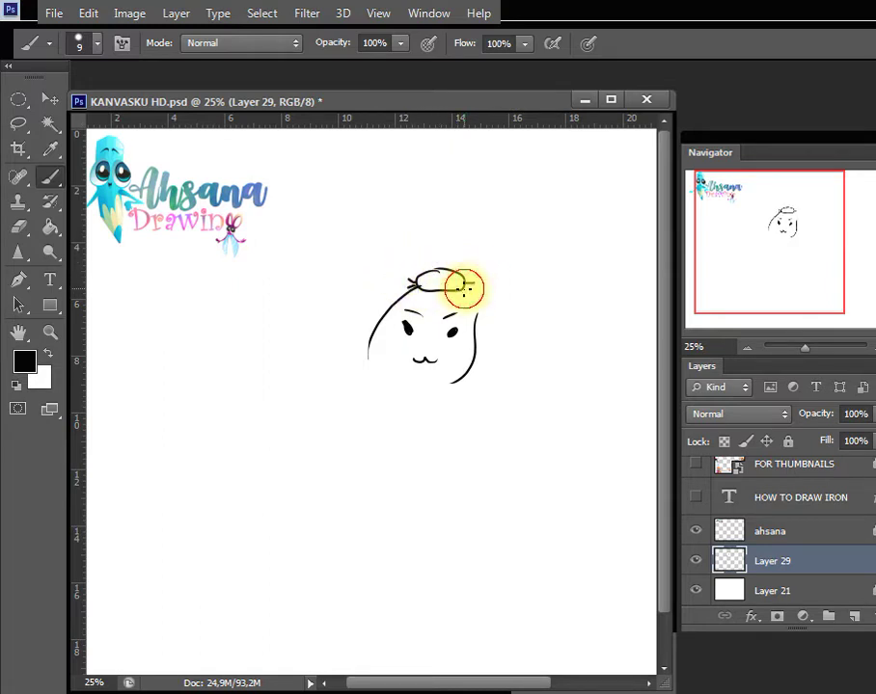
pyautogui.moveTo(464, 287); pyautogui.dragTo(425, 282)
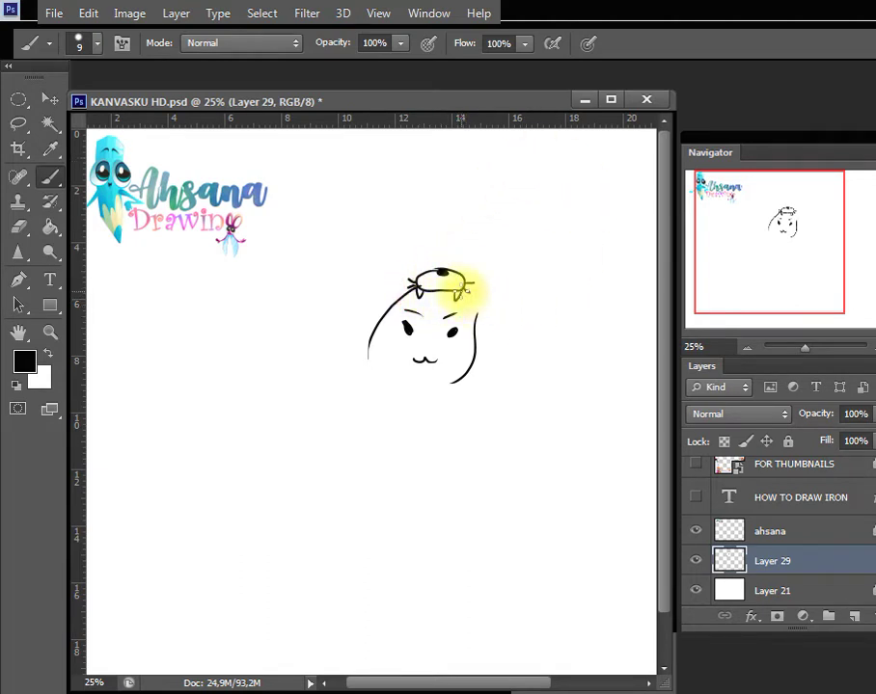
# Draw the tiger hood's rounded crown down to the cheek and add two round ears with inner lines
pyautogui.moveTo(464, 290)
pyautogui.mouseDown()
pyautogui.moveTo(492, 330)
pyautogui.moveTo(496, 322)
pyautogui.moveTo(375, 248)
pyautogui.mouseUp()
pyautogui.hotkey('ctrl', 'z')
pyautogui.moveTo(488, 334)
pyautogui.mouseDown()
pyautogui.moveTo(374, 232)
pyautogui.moveTo(347, 236)
pyautogui.moveTo(328, 274)
pyautogui.moveTo(342, 253)
pyautogui.moveTo(334, 250)
pyautogui.moveTo(330, 264)
pyautogui.moveTo(379, 233)
pyautogui.mouseUp()
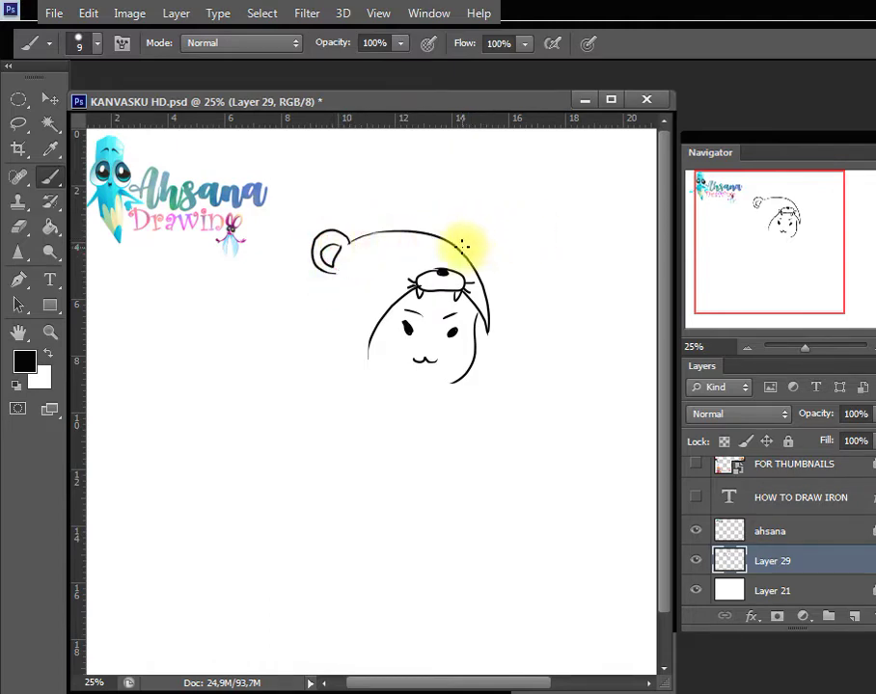
pyautogui.moveTo(459, 250)
pyautogui.mouseDown()
pyautogui.moveTo(471, 245)
pyautogui.moveTo(472, 266)
pyautogui.mouseUp()
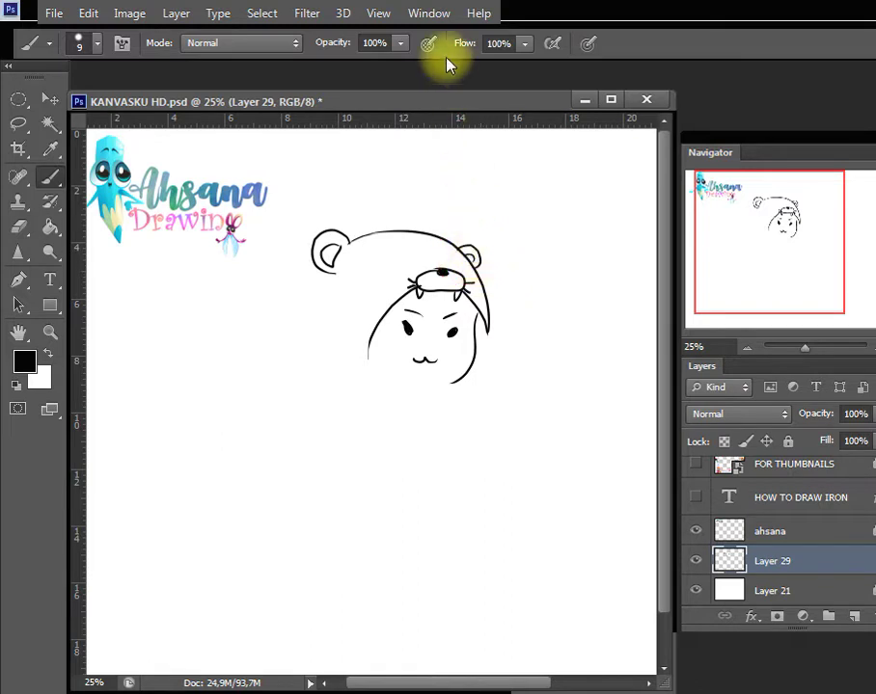
# Draw the tiger's two angry eyes, then complete the hood's back outline with pointed stripes
pyautogui.moveTo(394, 249); pyautogui.dragTo(397, 256)
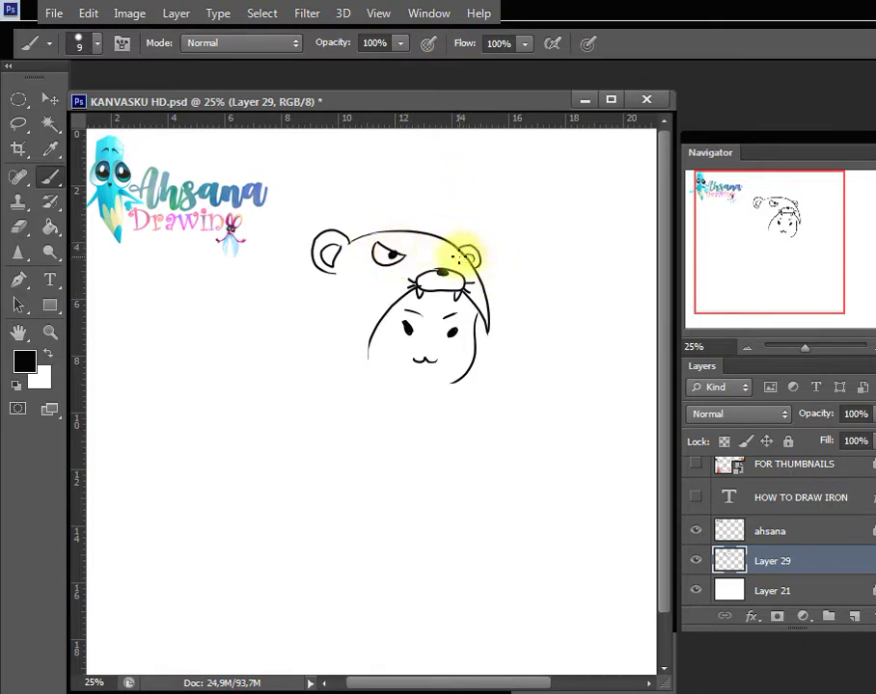
pyautogui.moveTo(464, 256)
pyautogui.mouseDown()
pyautogui.moveTo(447, 259)
pyautogui.moveTo(464, 261)
pyautogui.mouseUp()
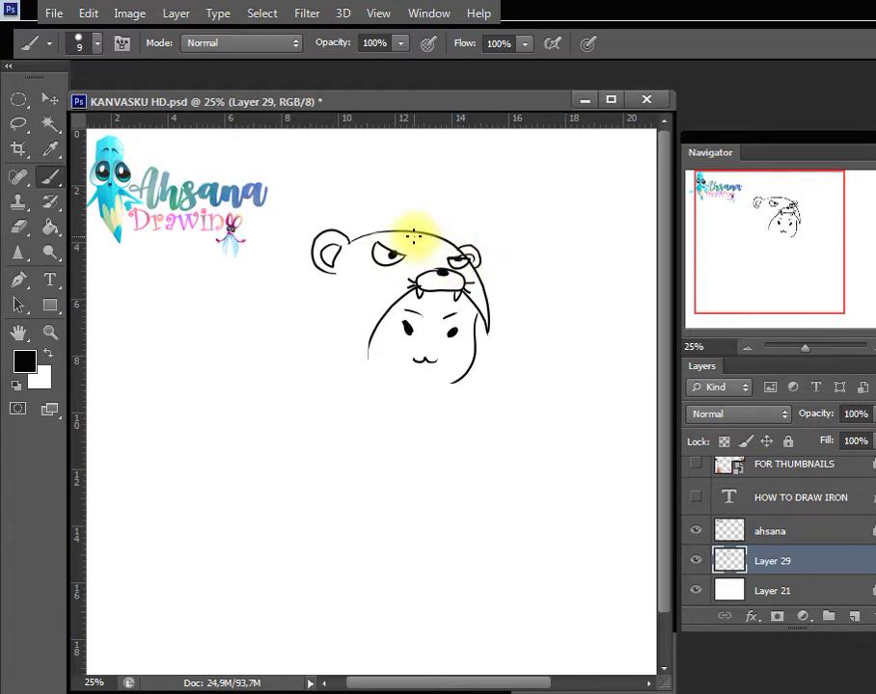
pyautogui.moveTo(328, 268)
pyautogui.mouseDown()
pyautogui.moveTo(332, 350)
pyautogui.moveTo(369, 363)
pyautogui.mouseUp()
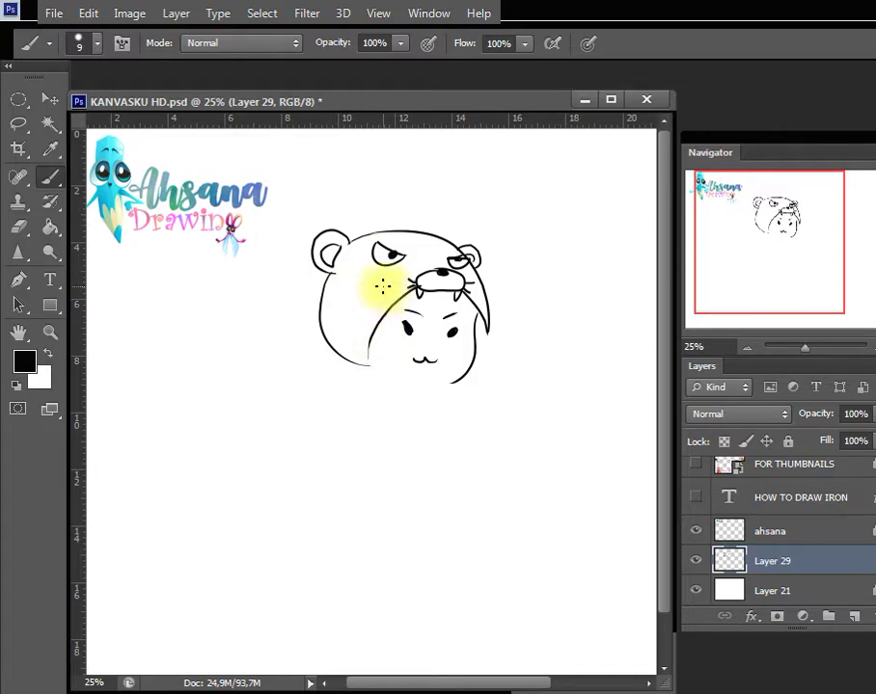
pyautogui.moveTo(322, 297)
pyautogui.mouseDown()
pyautogui.moveTo(350, 312)
pyautogui.moveTo(320, 318)
pyautogui.moveTo(345, 335)
pyautogui.moveTo(325, 349)
pyautogui.mouseUp()
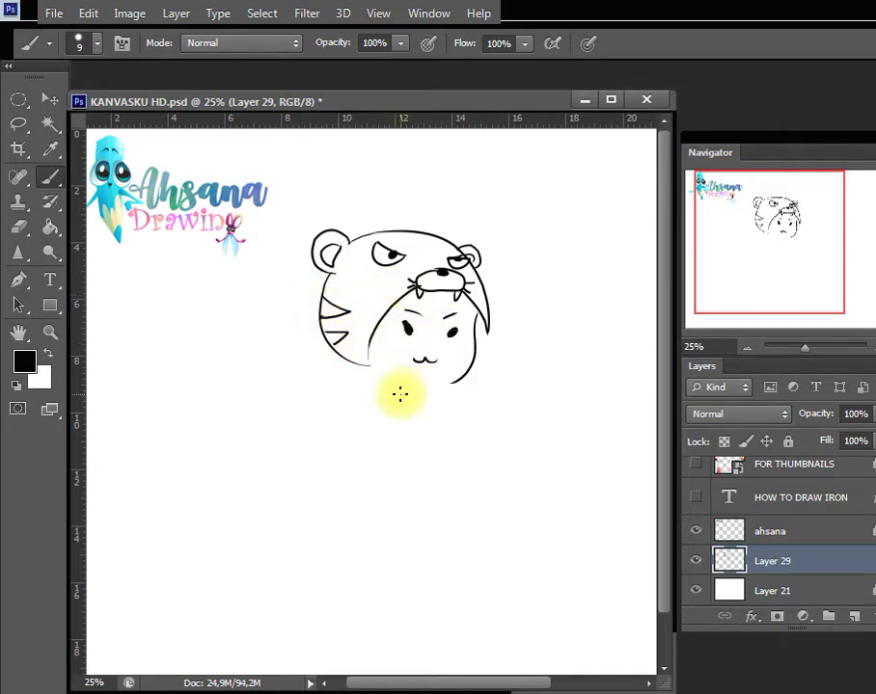
# Draw a raised fist with ribbed cuff and puffy sleeve below the hood, and extend the hood edge to it
pyautogui.moveTo(365, 385)
pyautogui.mouseDown()
pyautogui.moveTo(395, 381)
pyautogui.moveTo(378, 398)
pyautogui.moveTo(356, 391)
pyautogui.moveTo(377, 405)
pyautogui.mouseUp()
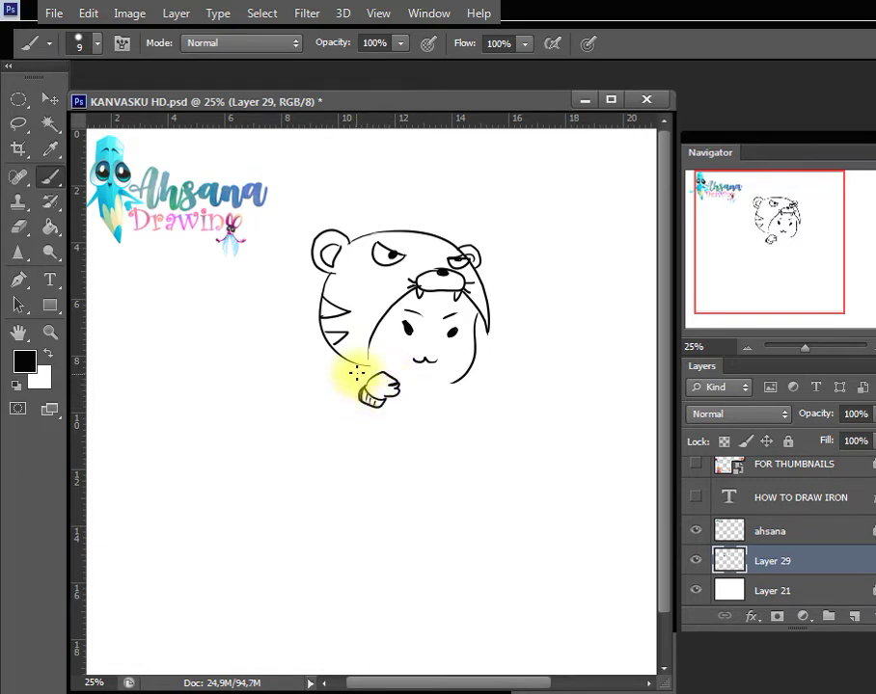
pyautogui.moveTo(352, 361)
pyautogui.mouseDown()
pyautogui.moveTo(310, 419)
pyautogui.moveTo(366, 413)
pyautogui.mouseUp()
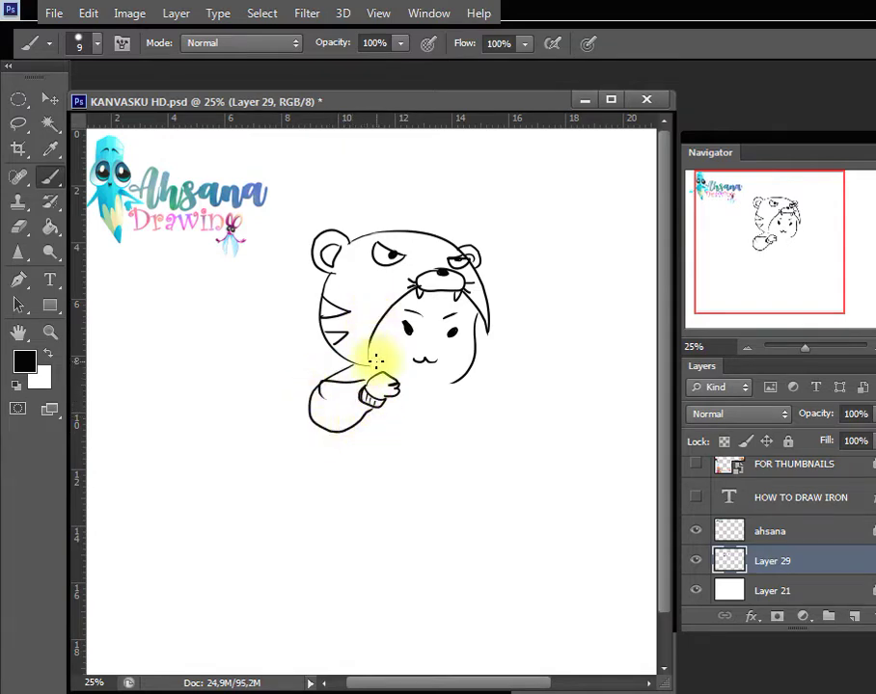
pyautogui.moveTo(369, 349); pyautogui.dragTo(362, 384)
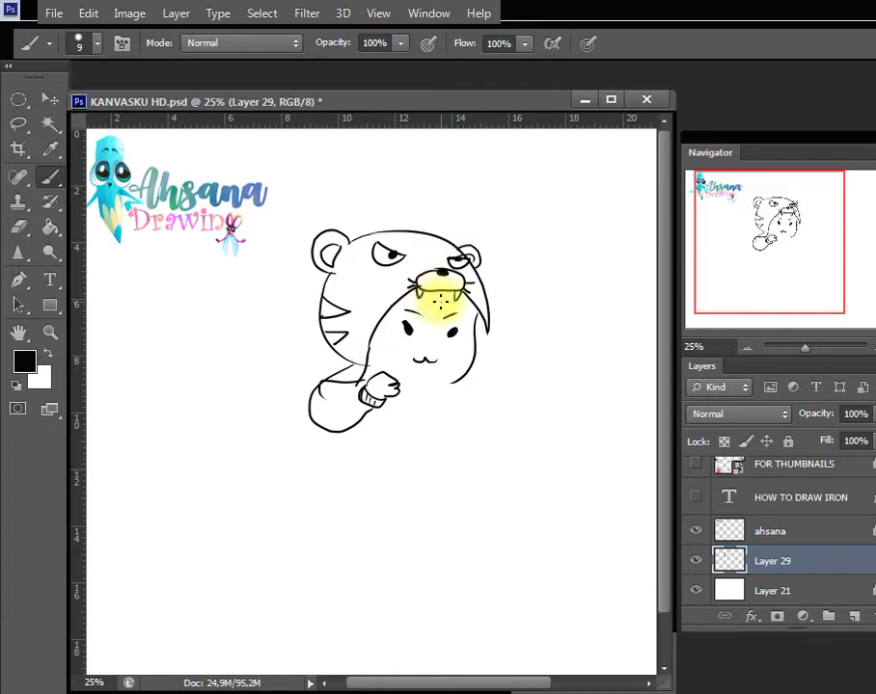
# Draw long wavy hair locks framing both sides of the face and falling below the chin
pyautogui.moveTo(419, 294); pyautogui.dragTo(404, 389)
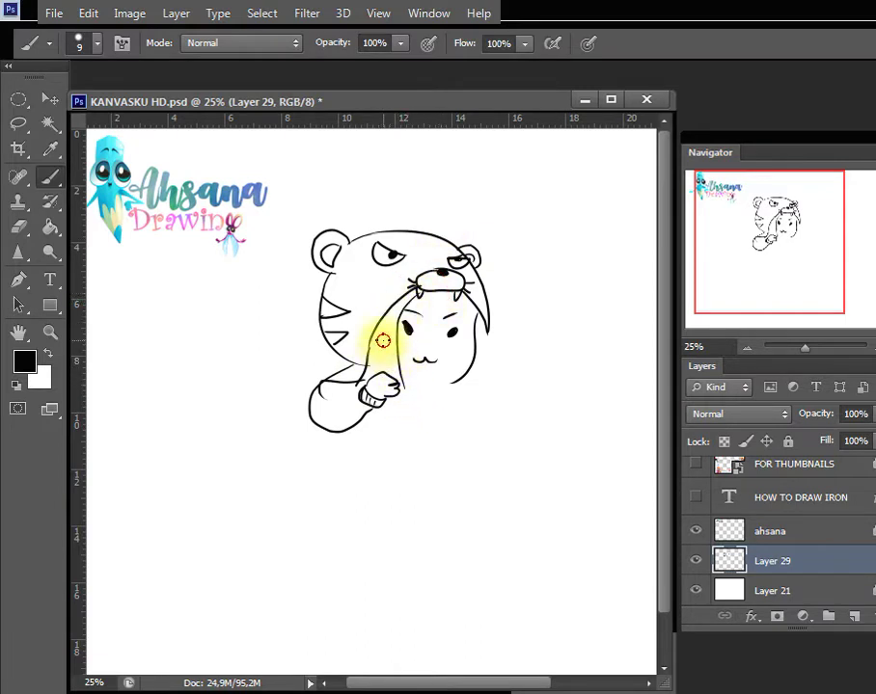
pyautogui.moveTo(383, 340)
pyautogui.mouseDown()
pyautogui.moveTo(401, 387)
pyautogui.moveTo(383, 388)
pyautogui.moveTo(405, 385)
pyautogui.moveTo(390, 440)
pyautogui.moveTo(376, 414)
pyautogui.moveTo(385, 438)
pyautogui.moveTo(400, 421)
pyautogui.moveTo(373, 445)
pyautogui.mouseUp()
pyautogui.moveTo(405, 411); pyautogui.dragTo(400, 430)
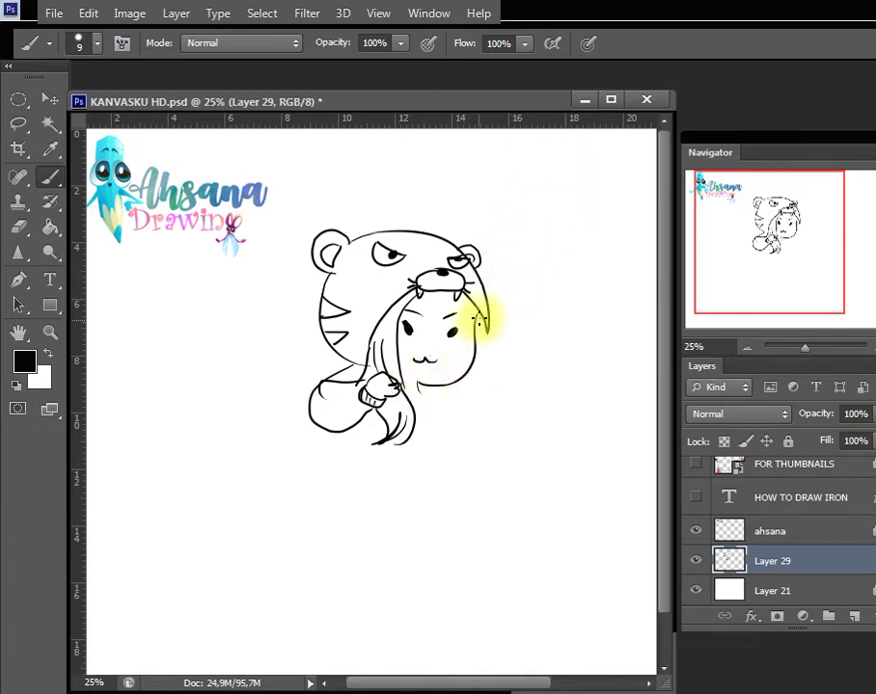
pyautogui.moveTo(503, 382)
pyautogui.mouseDown()
pyautogui.moveTo(488, 339)
pyautogui.moveTo(483, 363)
pyautogui.moveTo(495, 390)
pyautogui.moveTo(505, 384)
pyautogui.moveTo(503, 374)
pyautogui.moveTo(490, 391)
pyautogui.moveTo(485, 370)
pyautogui.moveTo(484, 387)
pyautogui.moveTo(515, 407)
pyautogui.moveTo(478, 413)
pyautogui.moveTo(483, 444)
pyautogui.mouseUp()
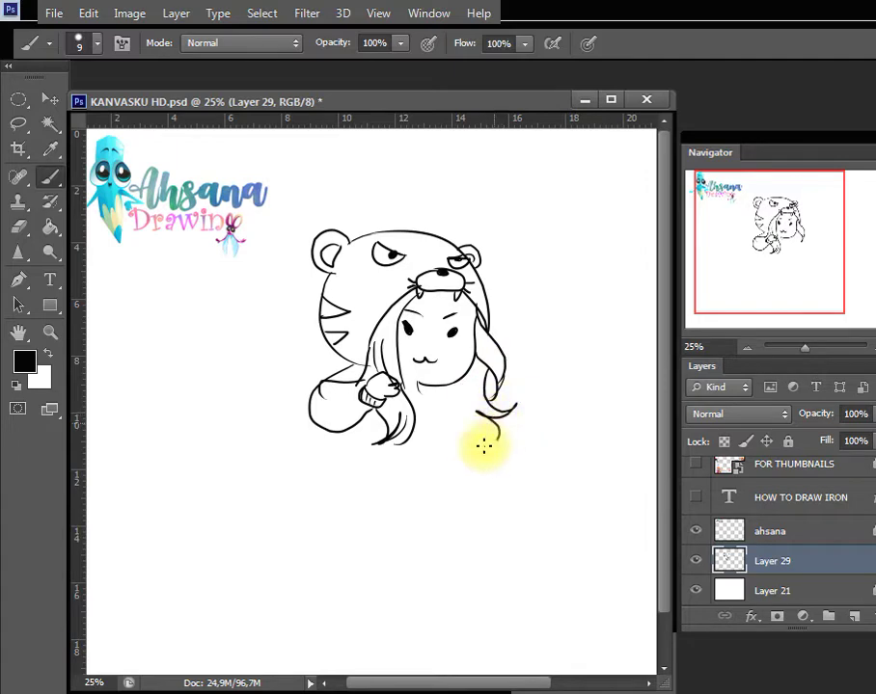
# Draw the second fist with cuff and sleeve under the chin, and refine the hair strands beside it
pyautogui.press('e')
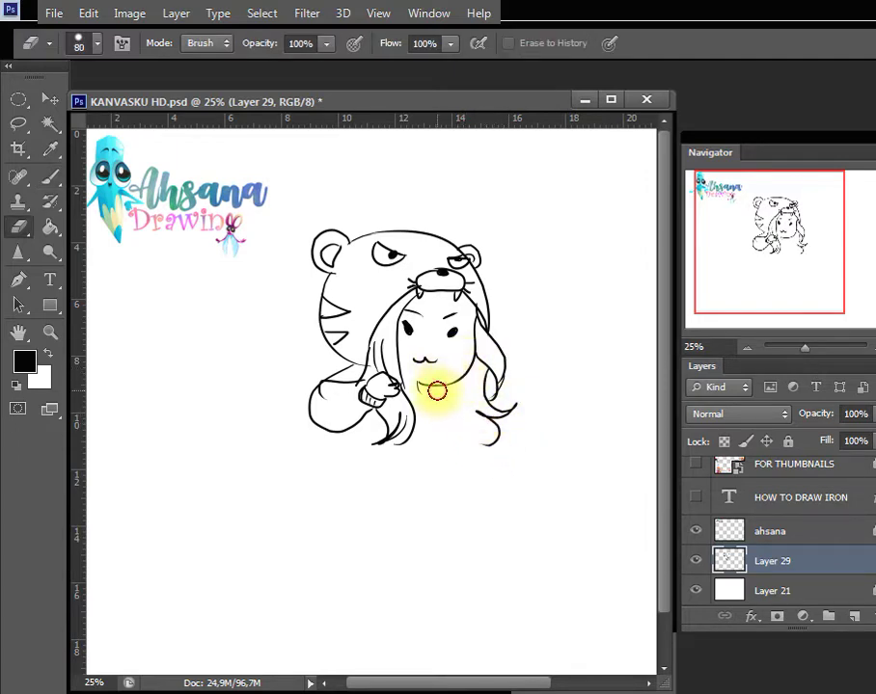
pyautogui.press('b')
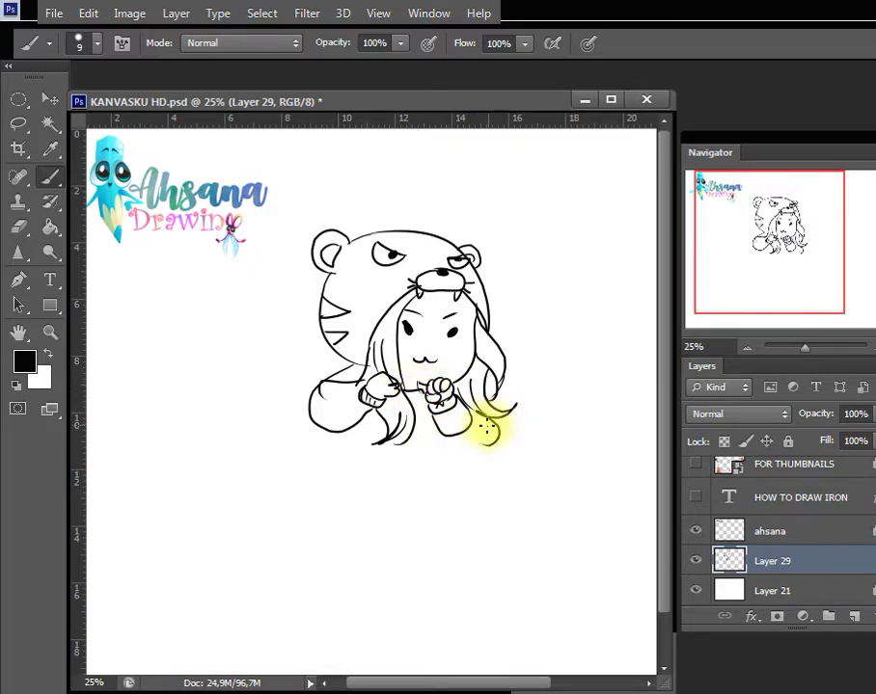
pyautogui.moveTo(479, 443); pyautogui.dragTo(482, 422)
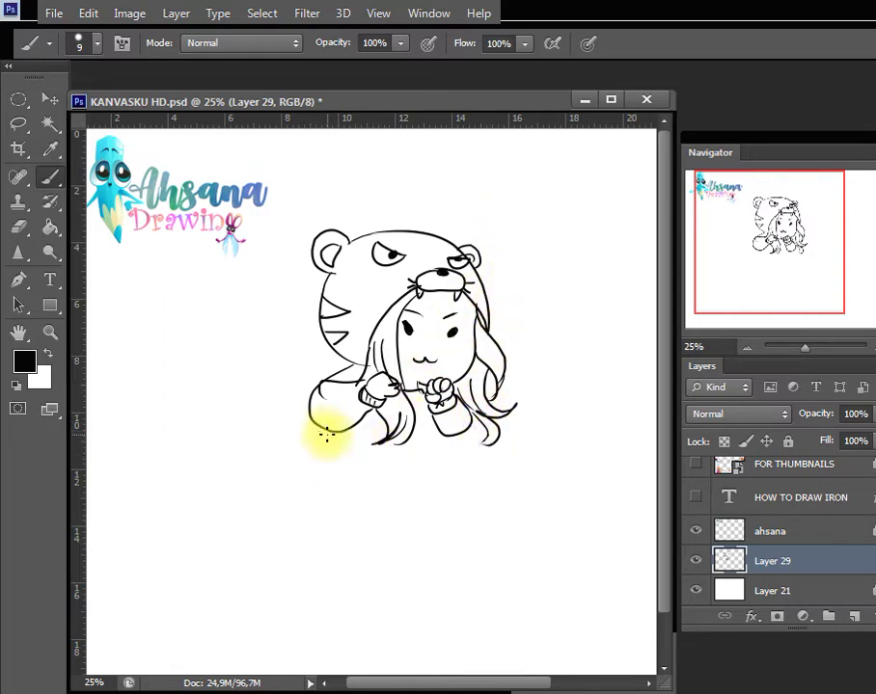
# Draw the costume's body, belly panel and two legs, cleaning up the stray line at the second leg's hem
pyautogui.moveTo(330, 432)
pyautogui.mouseDown()
pyautogui.moveTo(343, 564)
pyautogui.moveTo(360, 590)
pyautogui.moveTo(389, 520)
pyautogui.mouseUp()
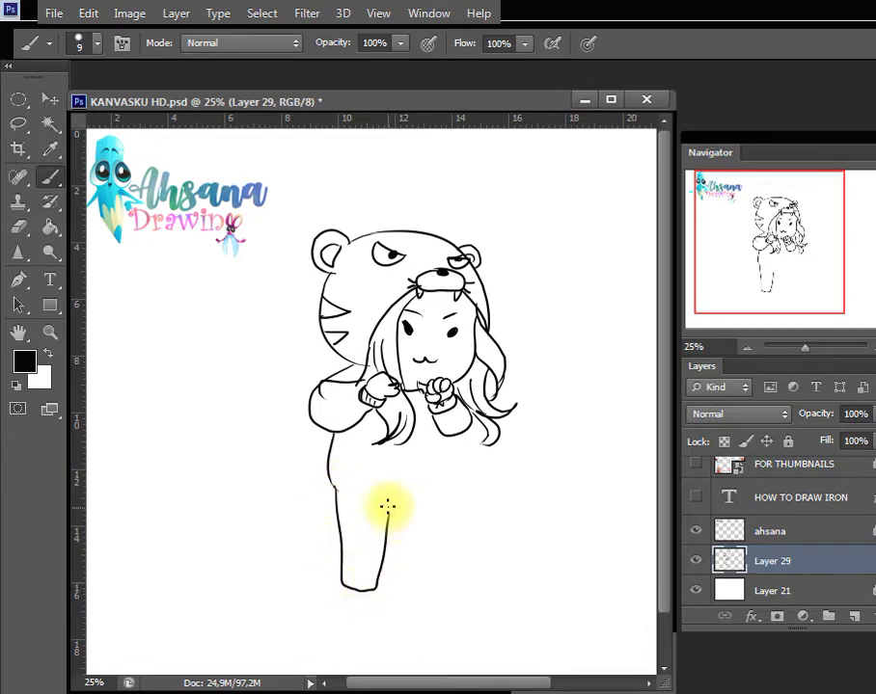
pyautogui.moveTo(362, 422)
pyautogui.mouseDown()
pyautogui.moveTo(398, 521)
pyautogui.moveTo(446, 481)
pyautogui.mouseUp()
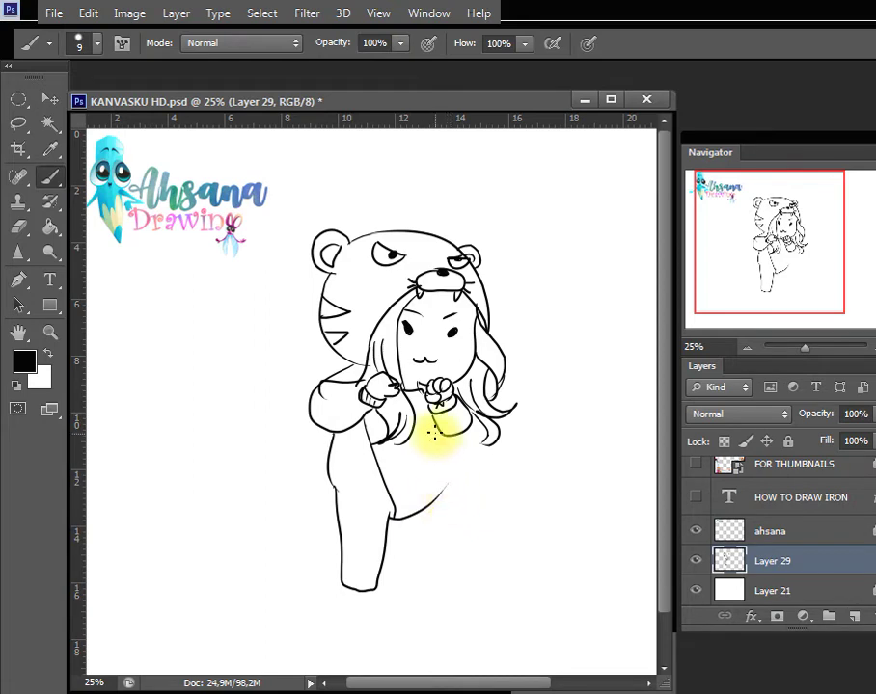
pyautogui.moveTo(437, 425)
pyautogui.mouseDown()
pyautogui.moveTo(446, 486)
pyautogui.moveTo(425, 523)
pyautogui.moveTo(411, 515)
pyautogui.moveTo(454, 591)
pyautogui.mouseUp()
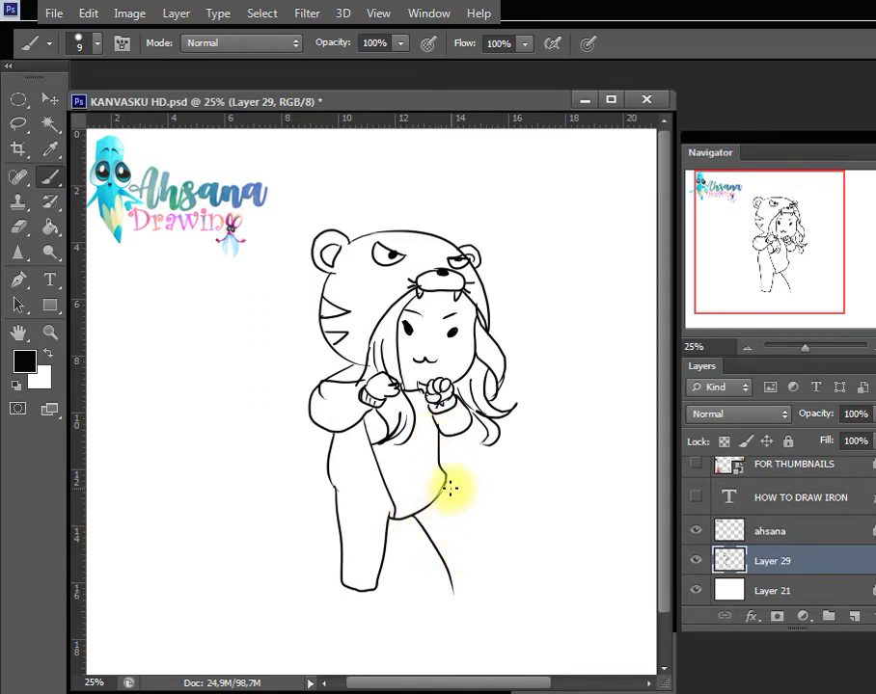
pyautogui.moveTo(446, 487)
pyautogui.mouseDown()
pyautogui.moveTo(479, 563)
pyautogui.moveTo(449, 578)
pyautogui.mouseUp()
pyautogui.press('e')
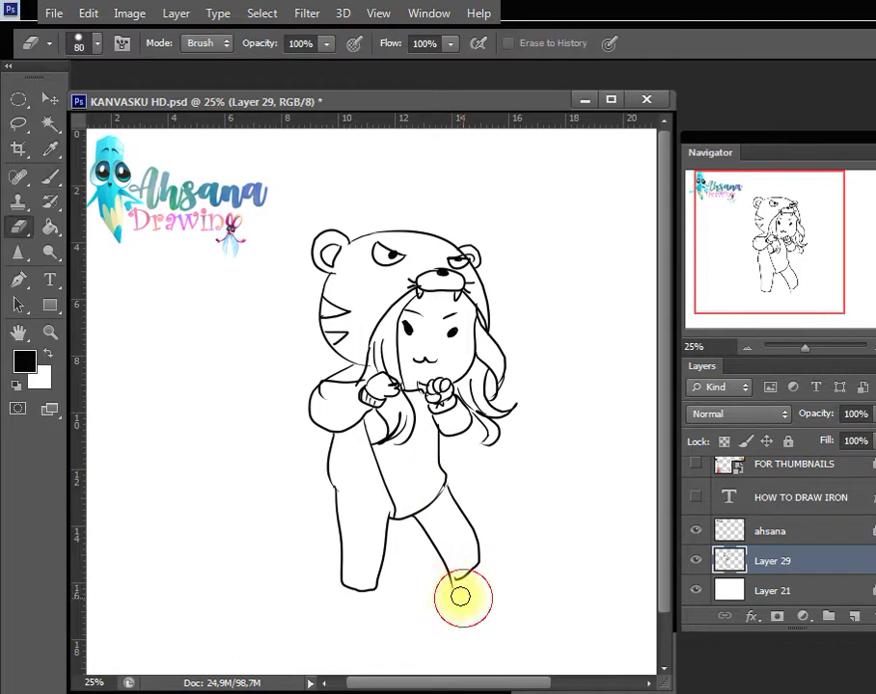
pyautogui.press('b')
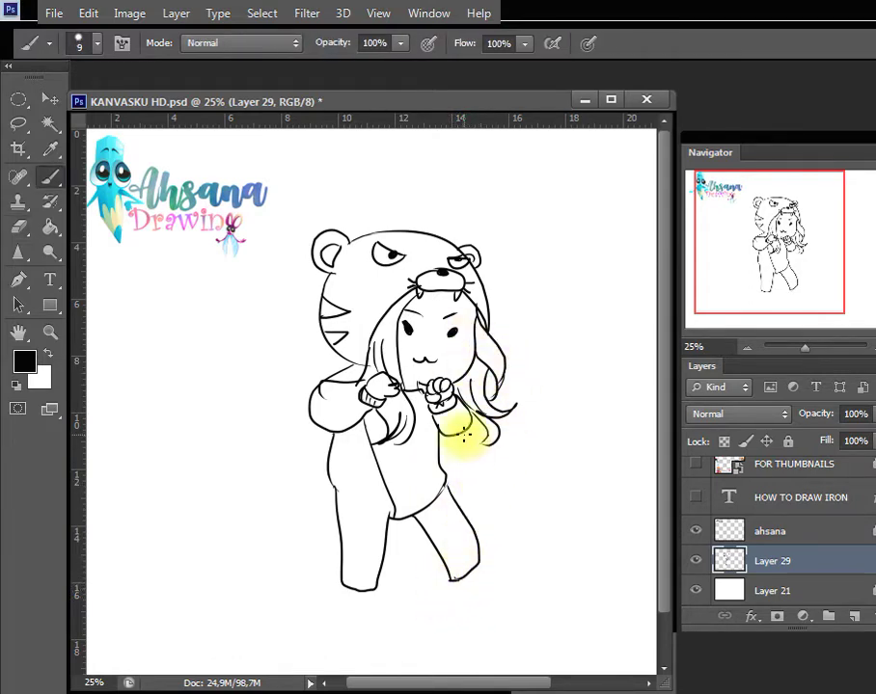
# Add hair strands behind the second sleeve and draw a curved tail extending from the hip
pyautogui.moveTo(463, 432); pyautogui.dragTo(454, 461)
pyautogui.moveTo(474, 418); pyautogui.dragTo(471, 443)
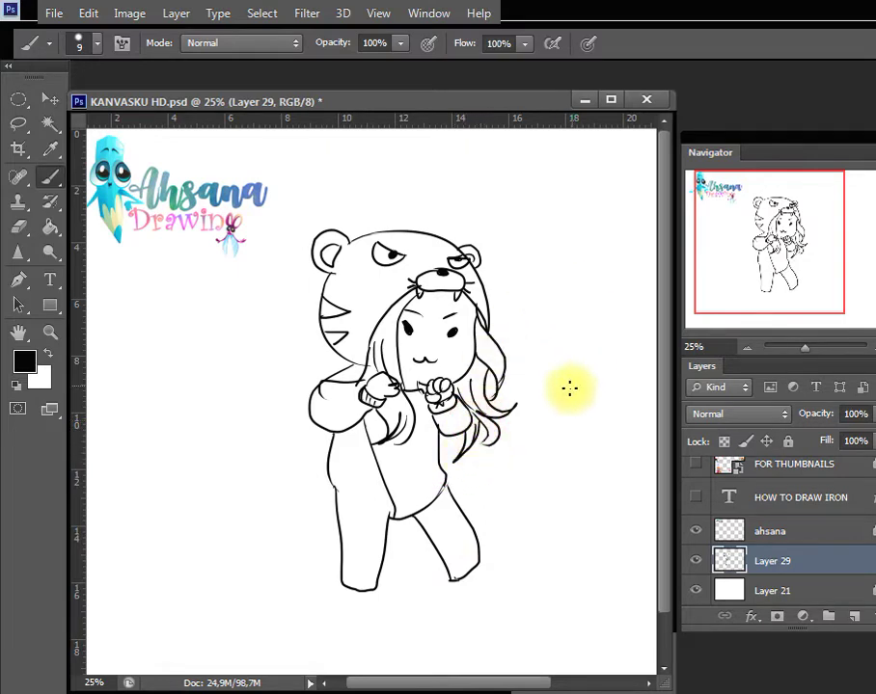
pyautogui.moveTo(442, 478)
pyautogui.mouseDown()
pyautogui.moveTo(510, 491)
pyautogui.moveTo(459, 494)
pyautogui.mouseUp()
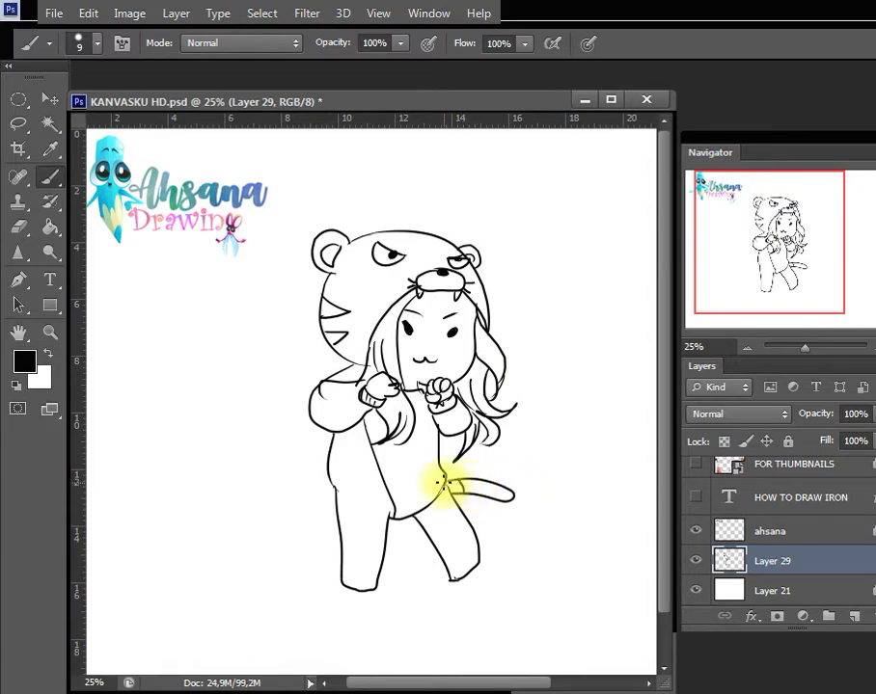
# Draw a small shoe with a cuff at the end of each leg
pyautogui.moveTo(447, 518)
pyautogui.mouseDown()
pyautogui.moveTo(465, 537)
pyautogui.moveTo(453, 583)
pyautogui.moveTo(496, 581)
pyautogui.moveTo(482, 586)
pyautogui.mouseUp()
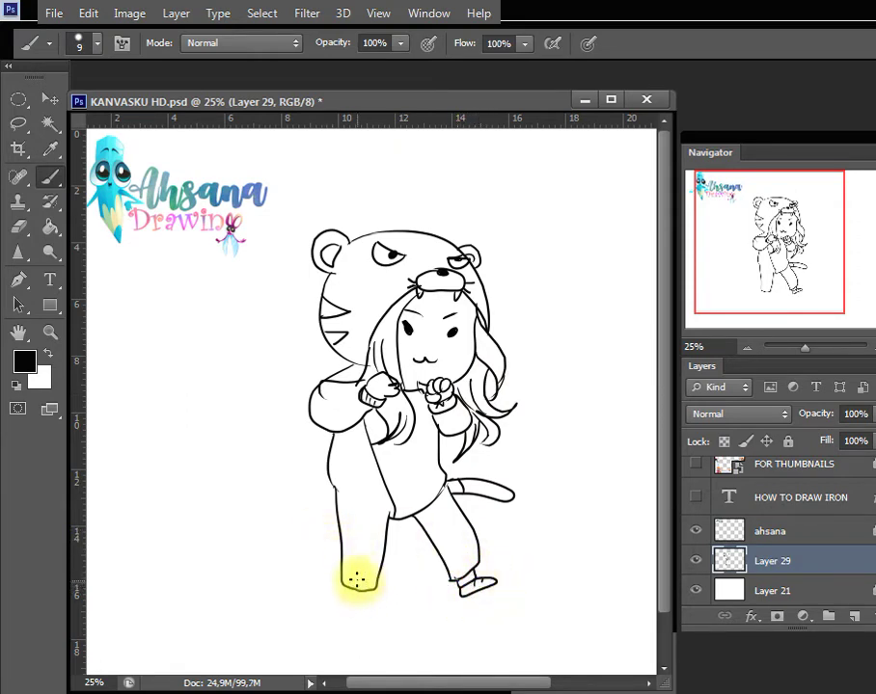
pyautogui.moveTo(346, 585)
pyautogui.mouseDown()
pyautogui.moveTo(382, 596)
pyautogui.moveTo(366, 598)
pyautogui.mouseUp()
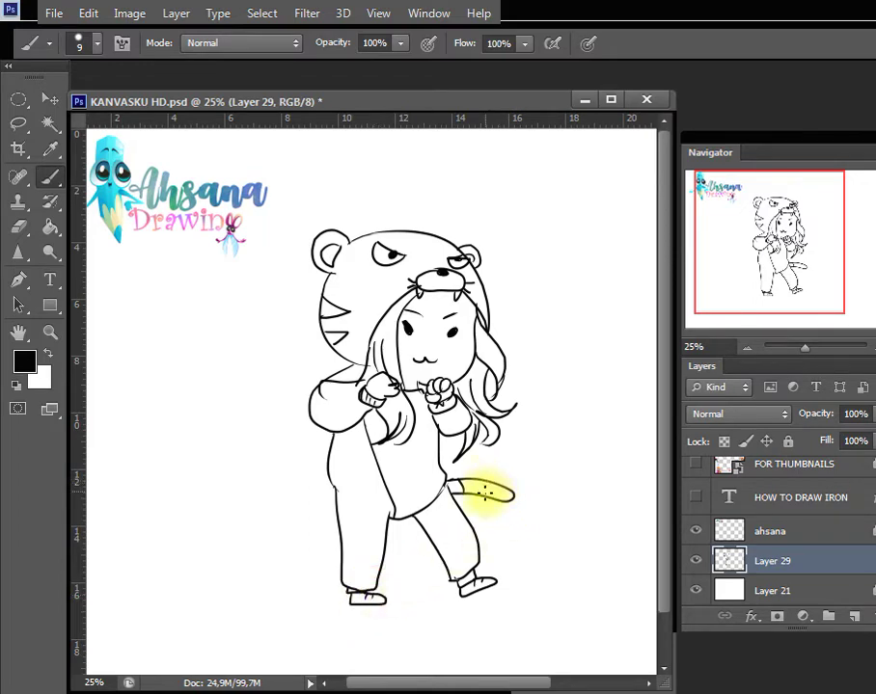
# Select the tail's interior and paint black crosswise stripes inside it
pyautogui.press('w')
pyautogui.press('b')
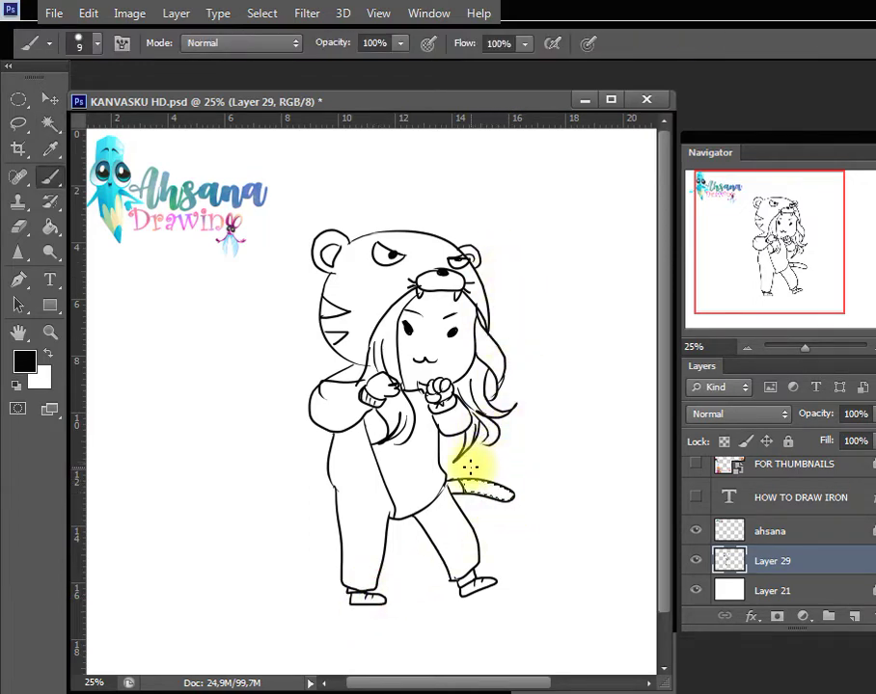
pyautogui.moveTo(470, 467)
pyautogui.mouseDown()
pyautogui.moveTo(471, 512)
pyautogui.moveTo(482, 510)
pyautogui.mouseUp()
pyautogui.moveTo(508, 471); pyautogui.dragTo(499, 508)
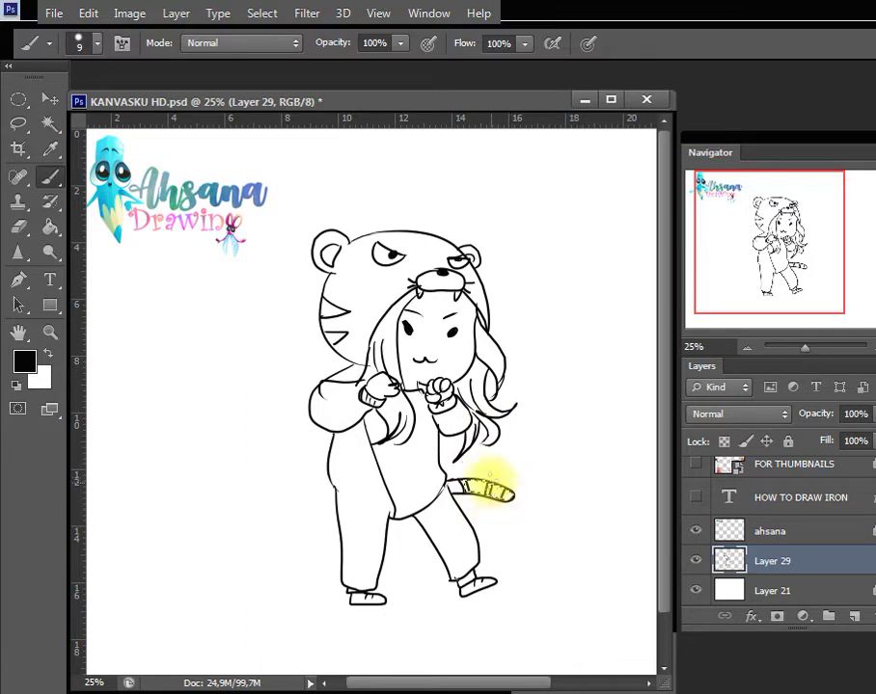
# Select the interior of the costume's first leg and paint short black stripes along its outer edge
pyautogui.press('w')
pyautogui.click(358, 479)
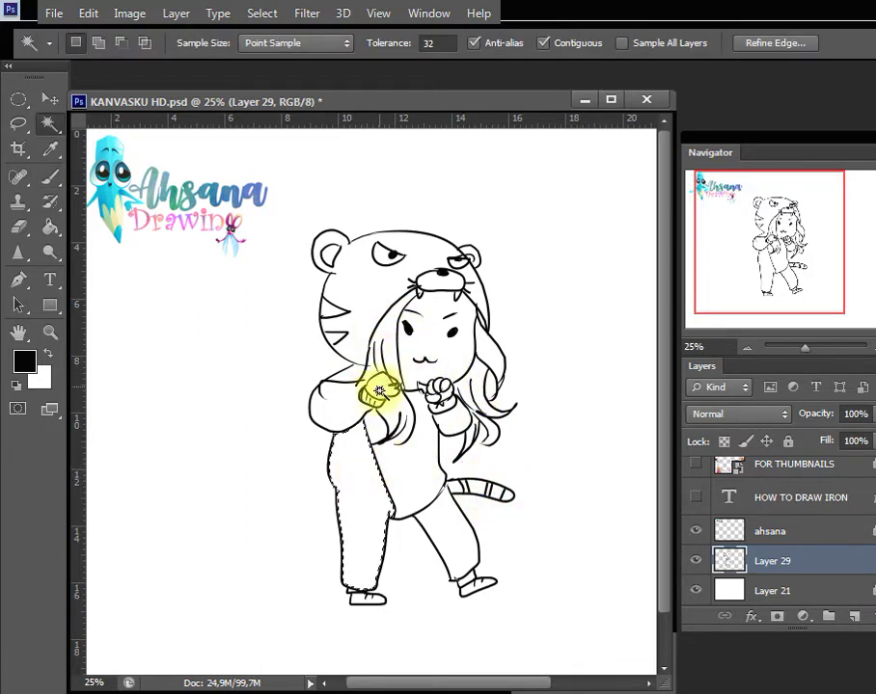
pyautogui.press('b')
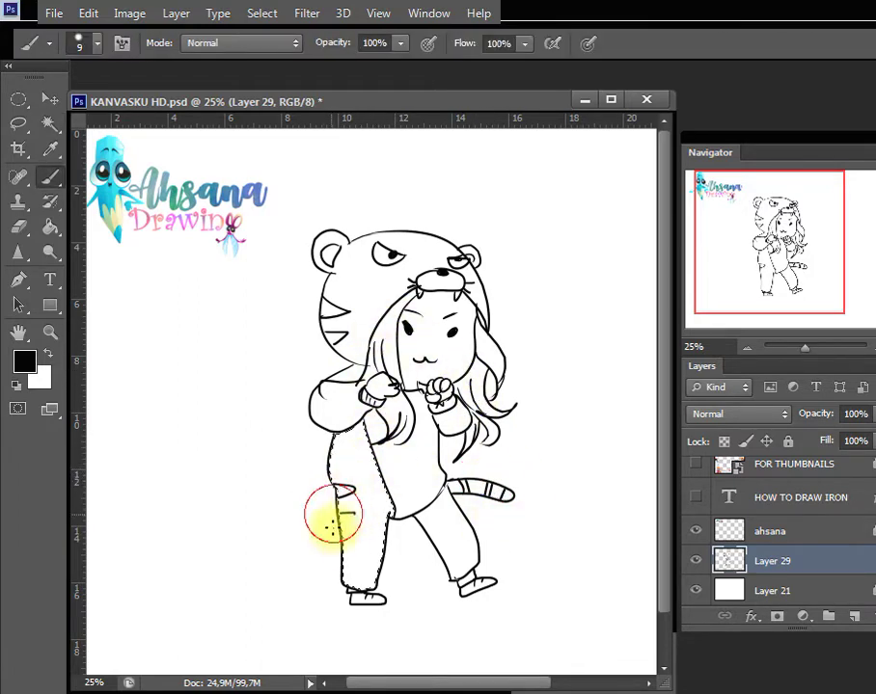
pyautogui.moveTo(332, 528); pyautogui.dragTo(330, 529)
pyautogui.moveTo(333, 548)
pyautogui.mouseDown()
pyautogui.moveTo(353, 541)
pyautogui.moveTo(335, 559)
pyautogui.mouseUp()
pyautogui.hotkey('ctrl', 'd')
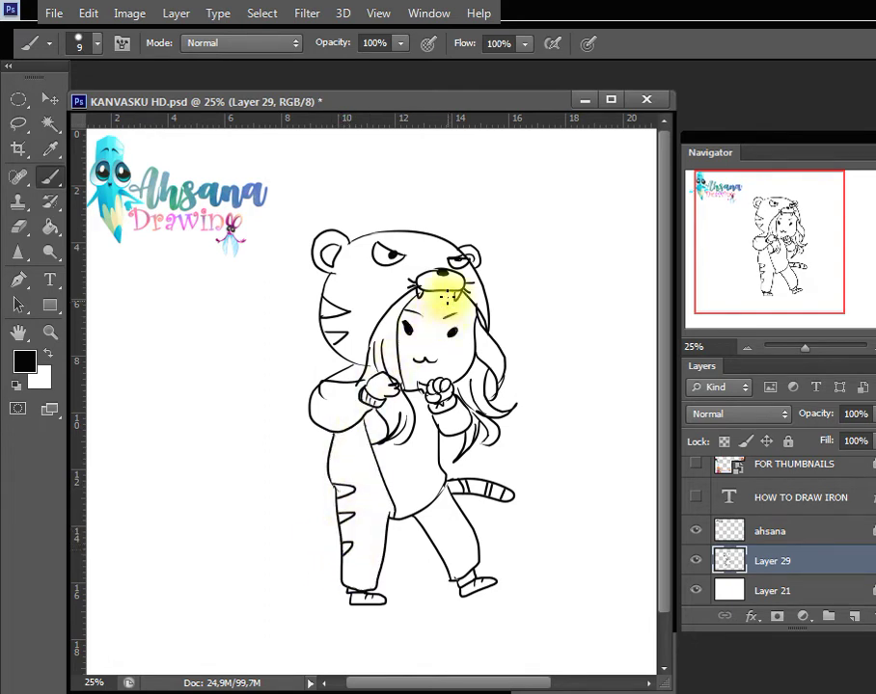
# Close the outline gap between the first sleeve and the hair, and paint black pointed stripes inside the sleeve
pyautogui.press('w')
pyautogui.click(348, 407)
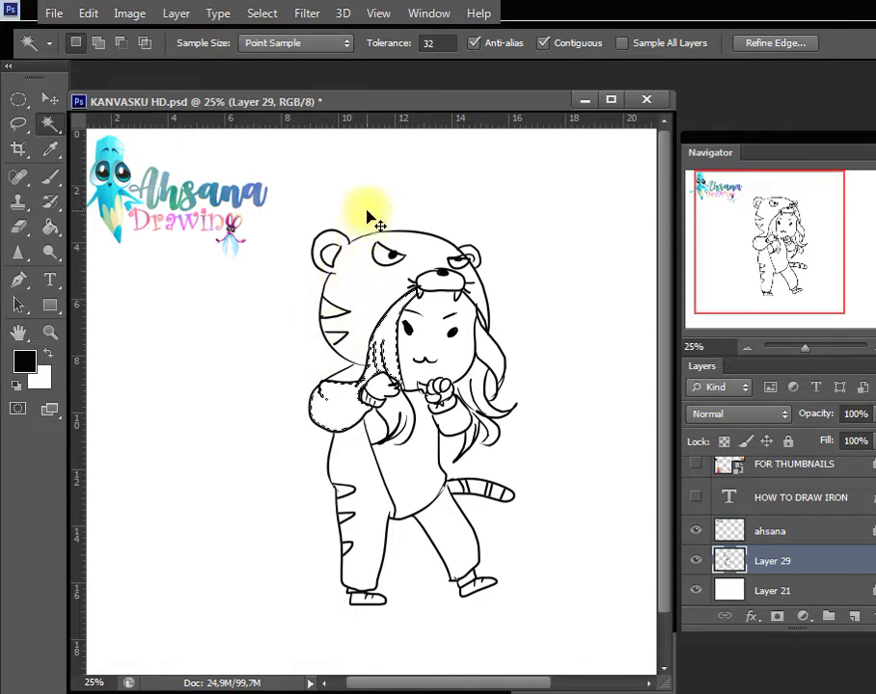
pyautogui.hotkey('ctrl', 'd')
pyautogui.press('b')
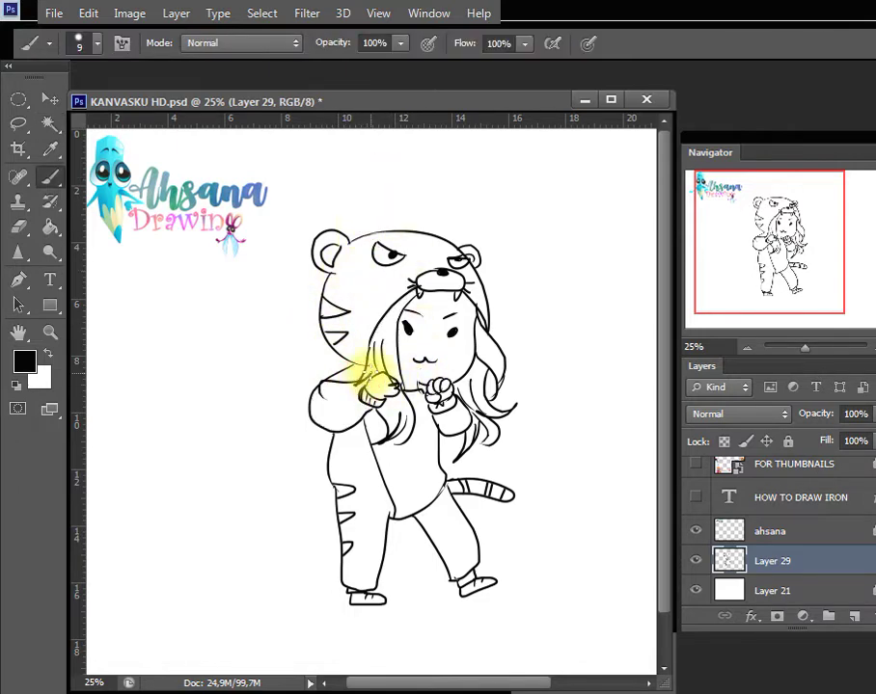
pyautogui.press('w')
pyautogui.click(339, 398)
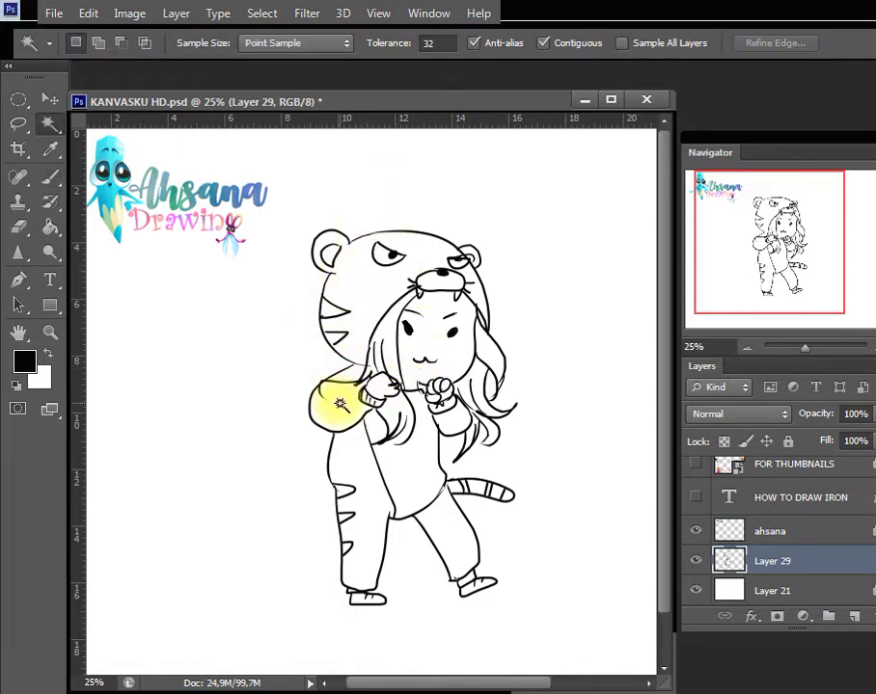
pyautogui.press('v')
pyautogui.press('b')
pyautogui.hotkey('ctrl', 'd')
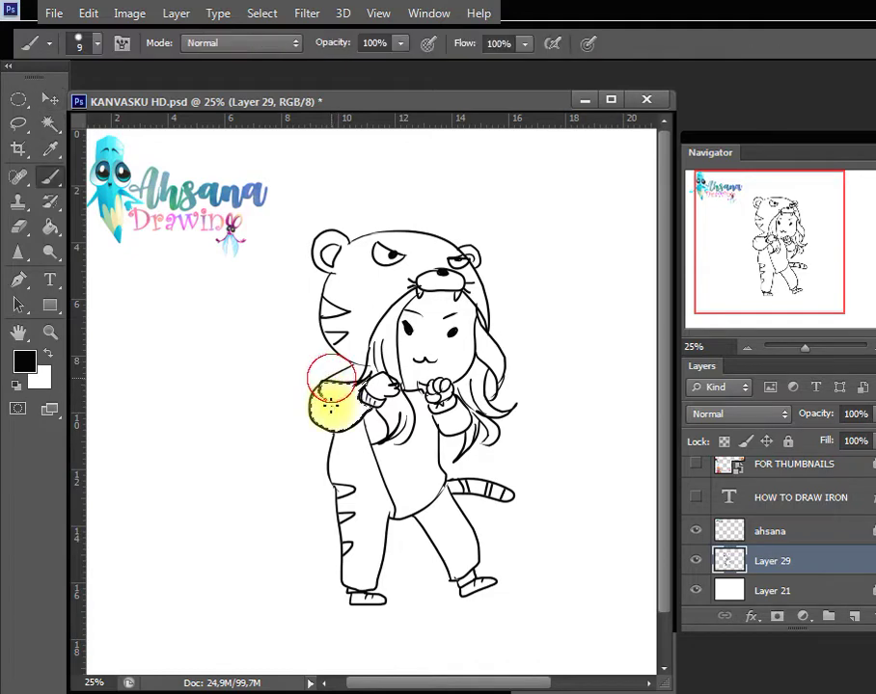
# Touch up the outline of the lower stripe on the side of the tiger hood
pyautogui.press('w')
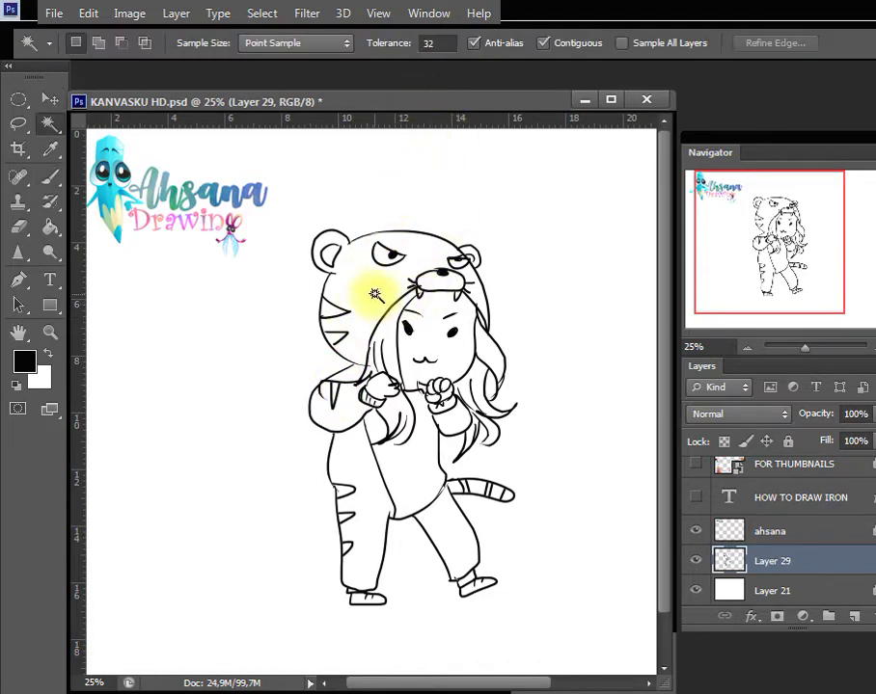
pyautogui.press('b')
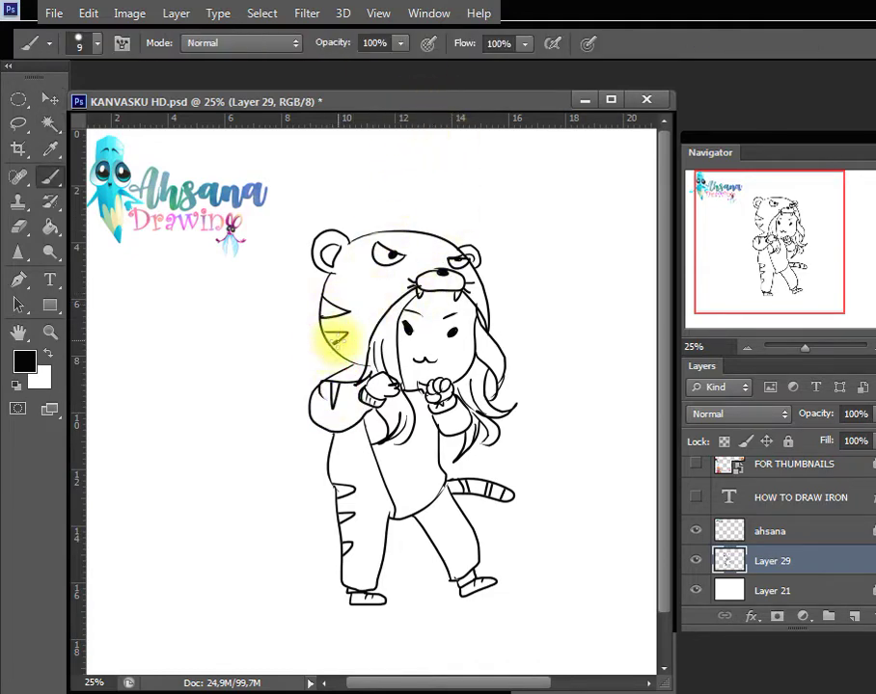
pyautogui.moveTo(333, 346); pyautogui.dragTo(326, 350)
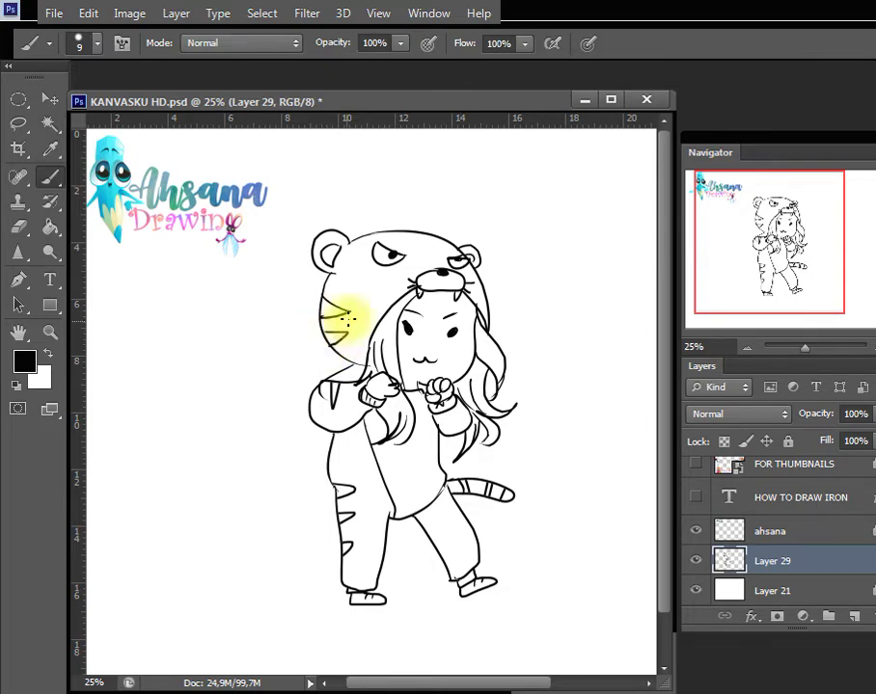
# Select the face and both hands together and fill them with a beige skin tone
pyautogui.press('w')
pyautogui.click(445, 336)
pyautogui.keyDown('shift'); pyautogui.click(385, 386); pyautogui.keyUp('shift')
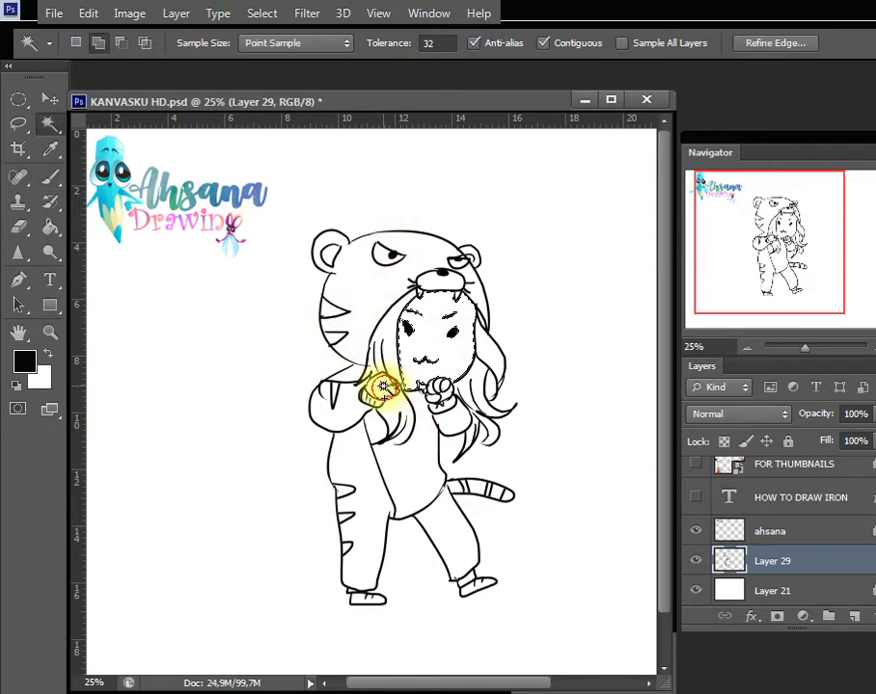
pyautogui.keyDown('shift'); pyautogui.click(447, 395); pyautogui.keyUp('shift')
pyautogui.keyDown('shift'); pyautogui.click(437, 389); pyautogui.keyUp('shift')
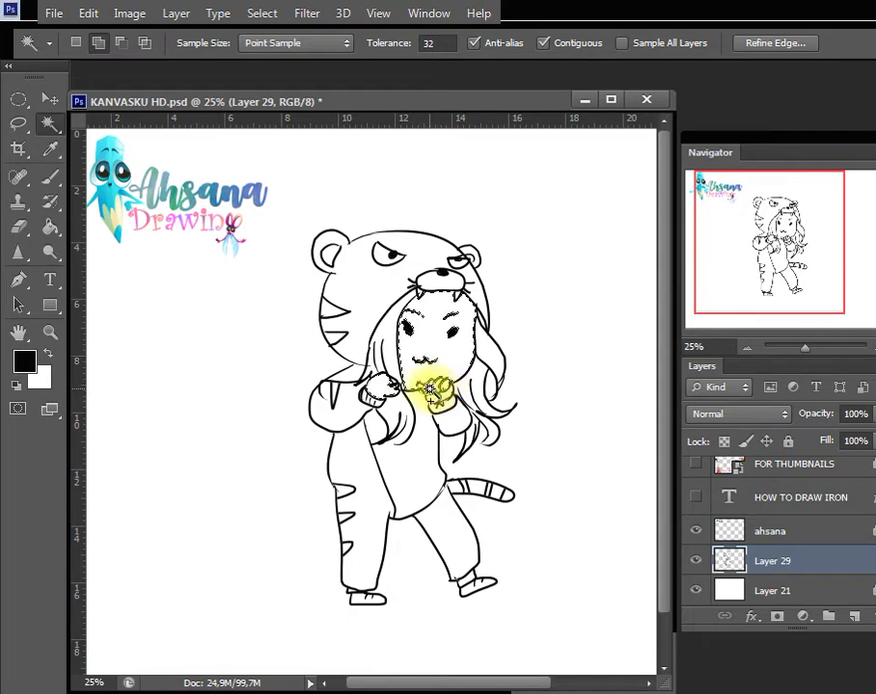
pyautogui.keyDown('shift'); pyautogui.click(448, 395); pyautogui.keyUp('shift')
pyautogui.press('i')
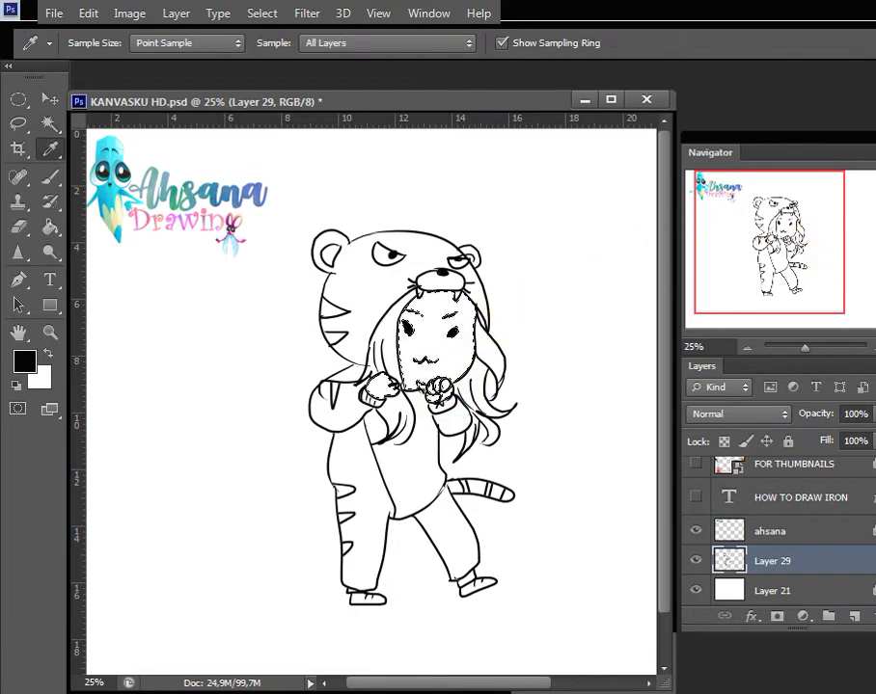
pyautogui.press('x')
pyautogui.hotkey('ctrl', 'Delete')
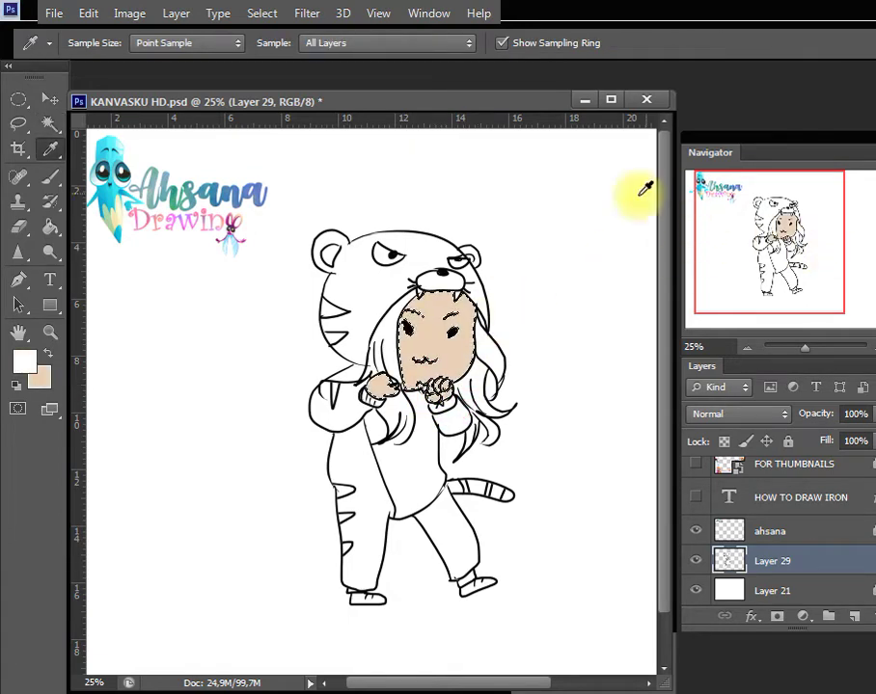
# Refill the face and hands with a lighter peach skin tone and save the document
pyautogui.click(42, 379)
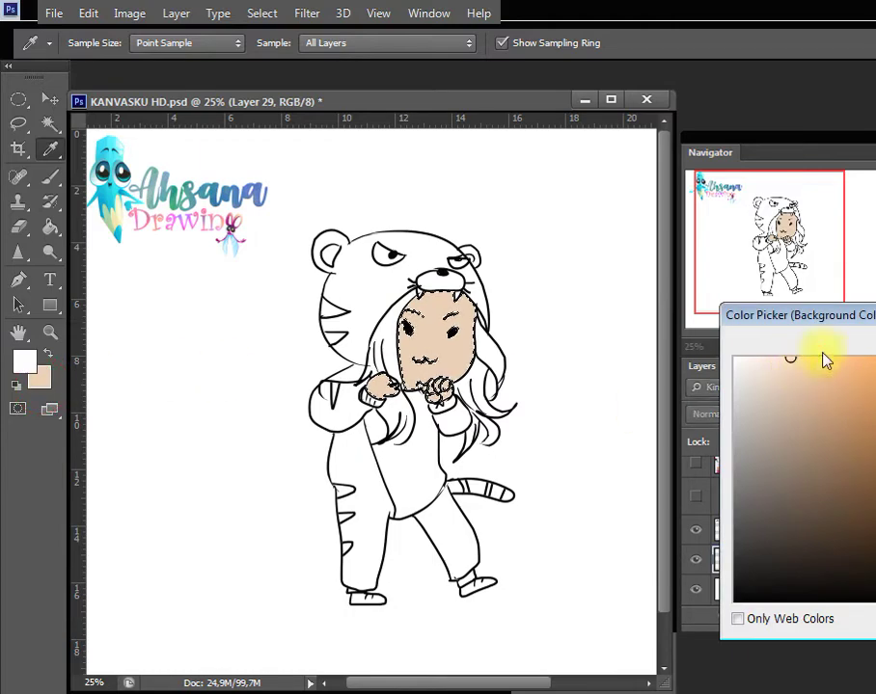
pyautogui.press('Return')
pyautogui.hotkey('ctrl', 'Delete')
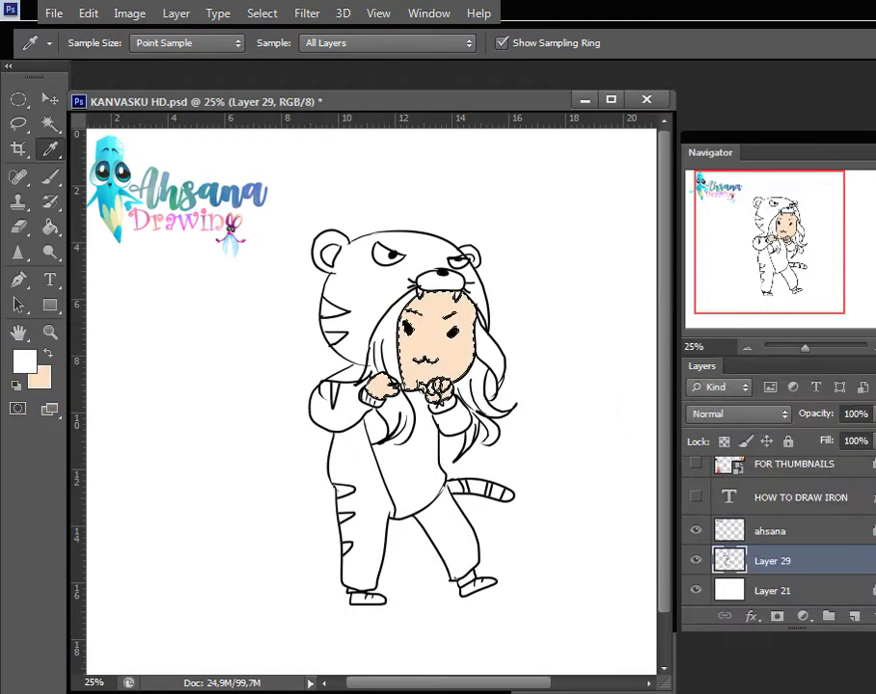
pyautogui.hotkey('ctrl', 'd')
pyautogui.hotkey('ctrl', 's')
# Close the open hair tips beside the second sleeve with black brush strokes
pyautogui.press('w')
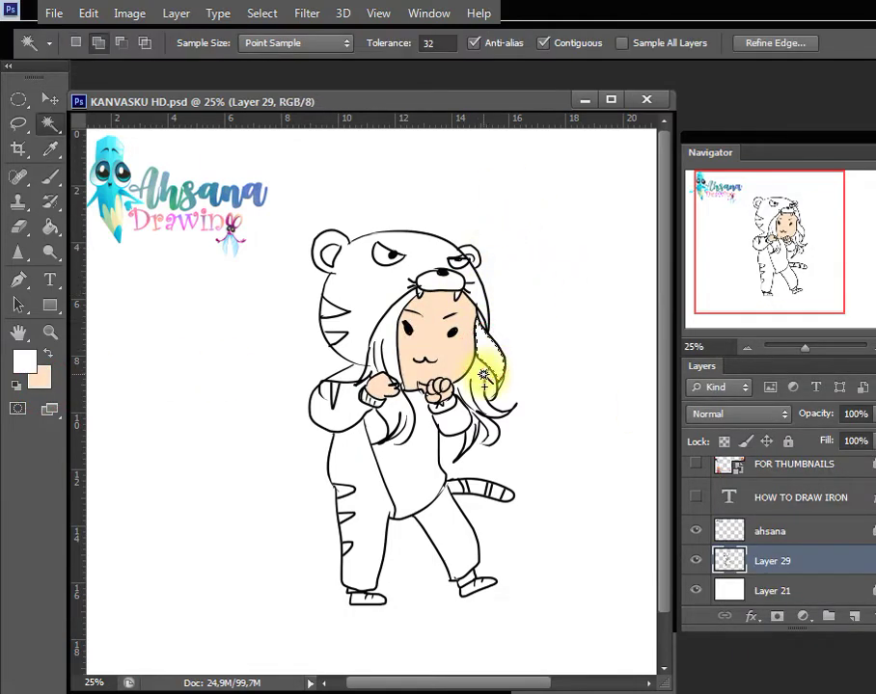
pyautogui.click(479, 409)
pyautogui.hotkey('ctrl', 'd')
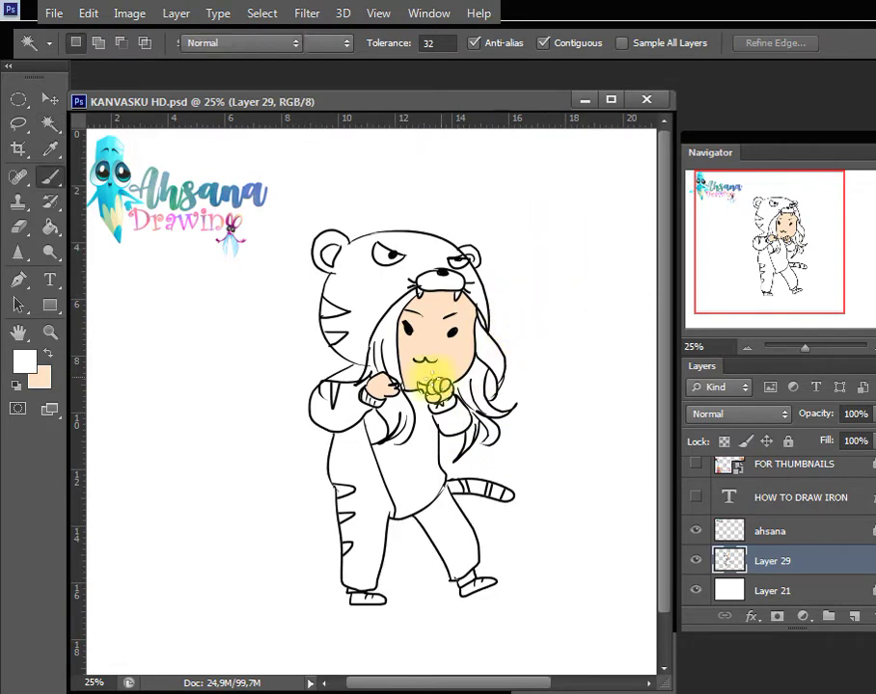
pyautogui.press('b')
pyautogui.press('d')
pyautogui.moveTo(520, 404); pyautogui.dragTo(484, 446)
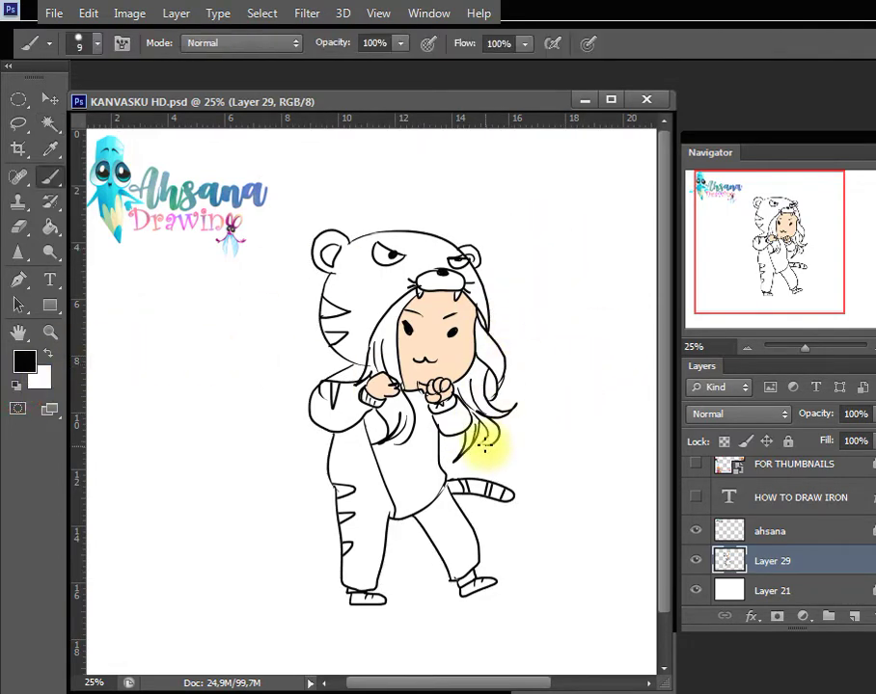
# Select the hair sections on both sides of the face, fill them with brown, and save the document
pyautogui.press('w')
pyautogui.click(492, 419)
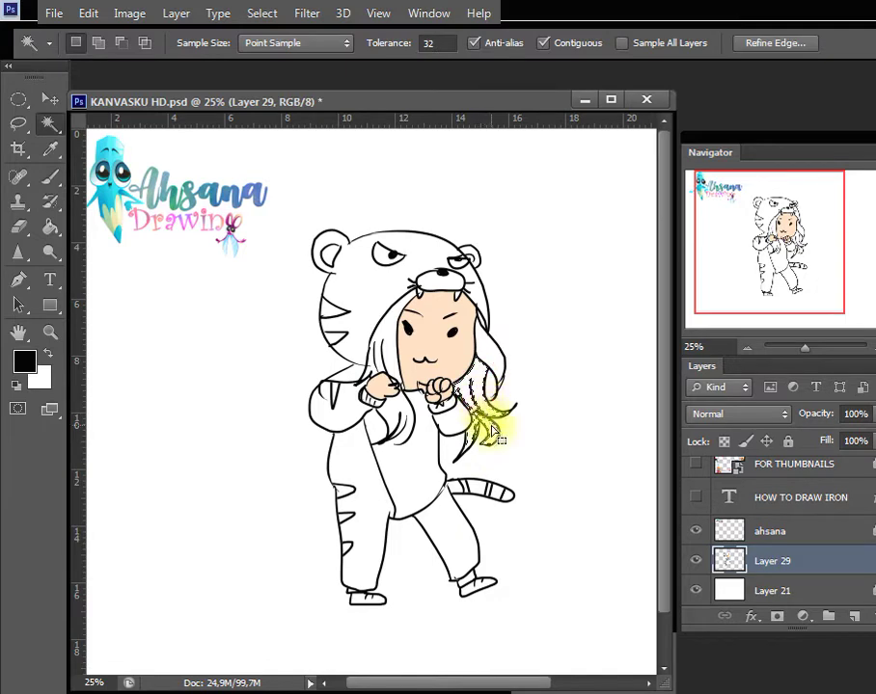
pyautogui.click(510, 368)
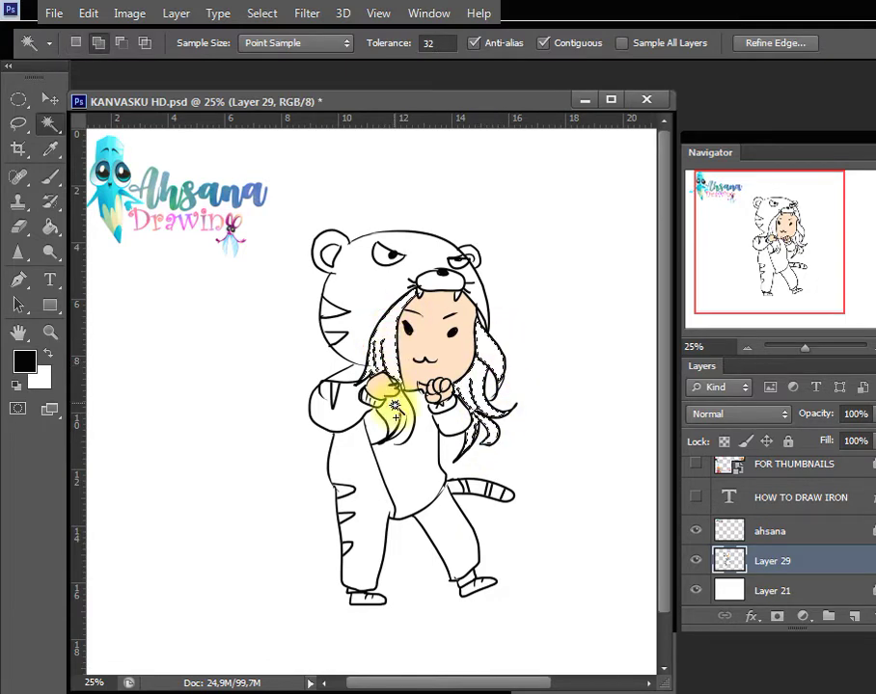
pyautogui.press('i')
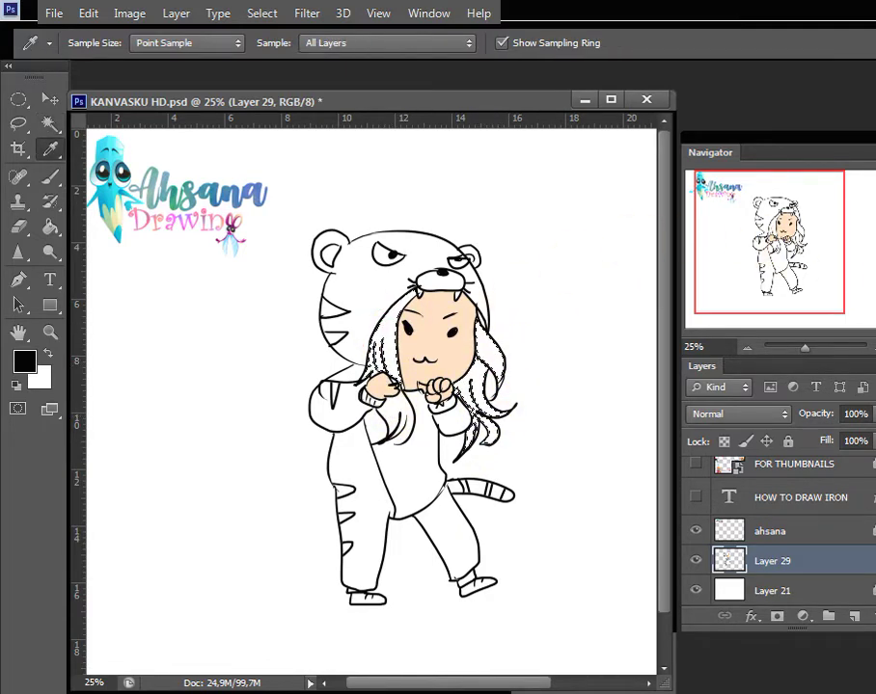
pyautogui.hotkey('ctrl', 'BackSpace')
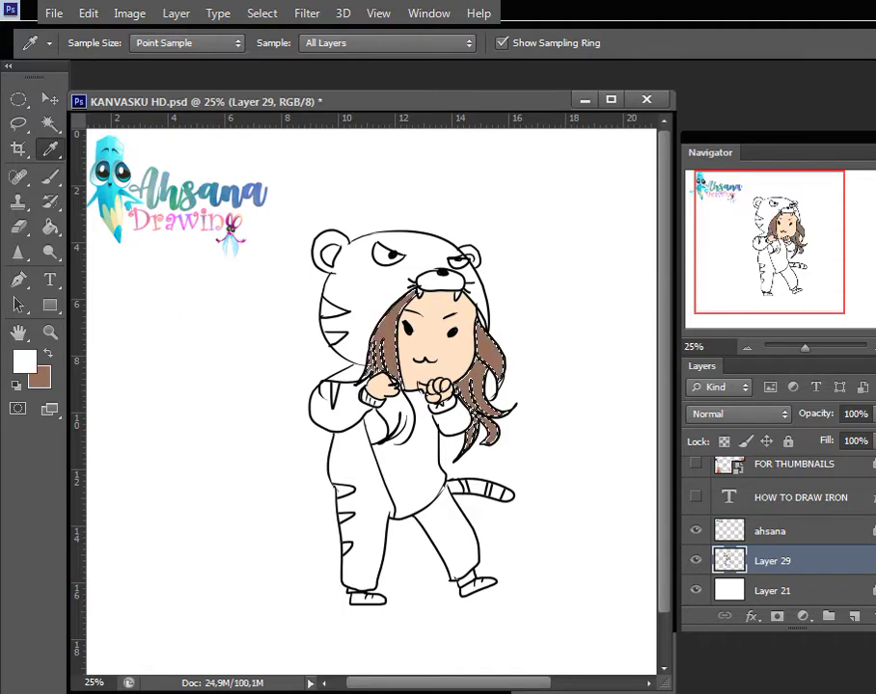
pyautogui.hotkey('ctrl', 's')
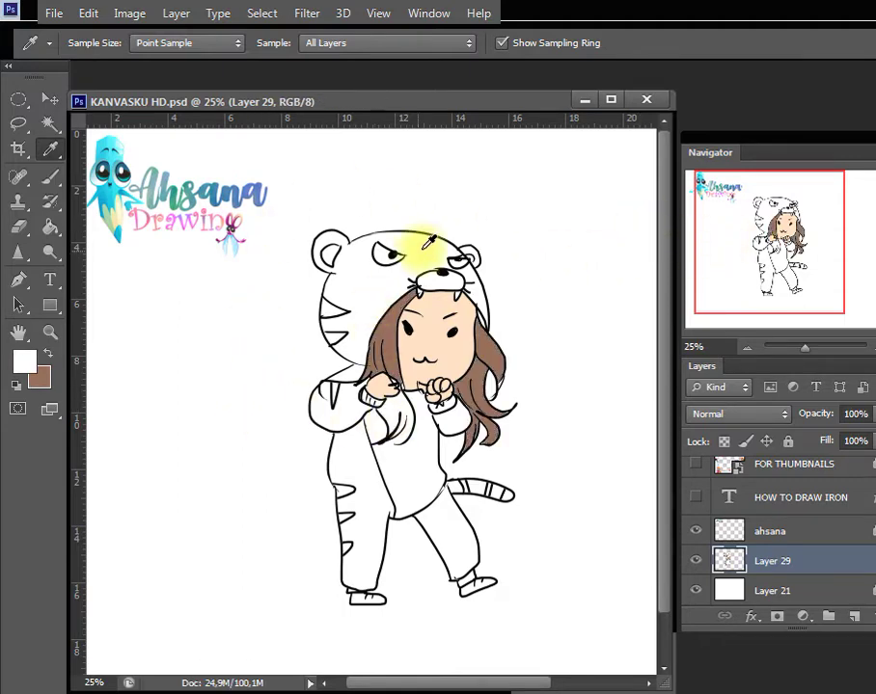
# Close the tips of the hair lock below the first hand, fill the lock with brown, and save the document
pyautogui.press('b')
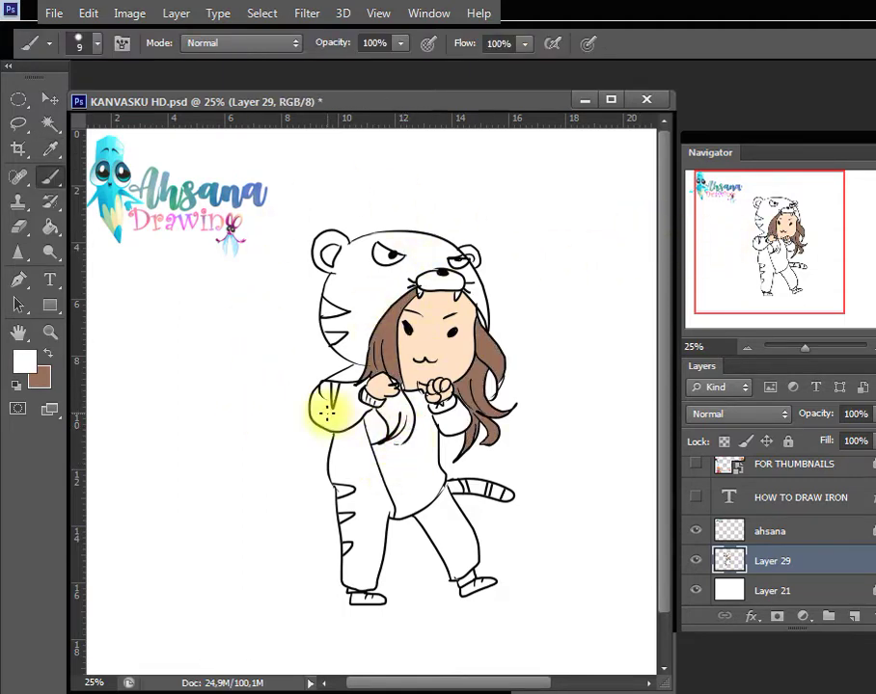
pyautogui.moveTo(398, 449); pyautogui.dragTo(401, 439)
pyautogui.press('w')
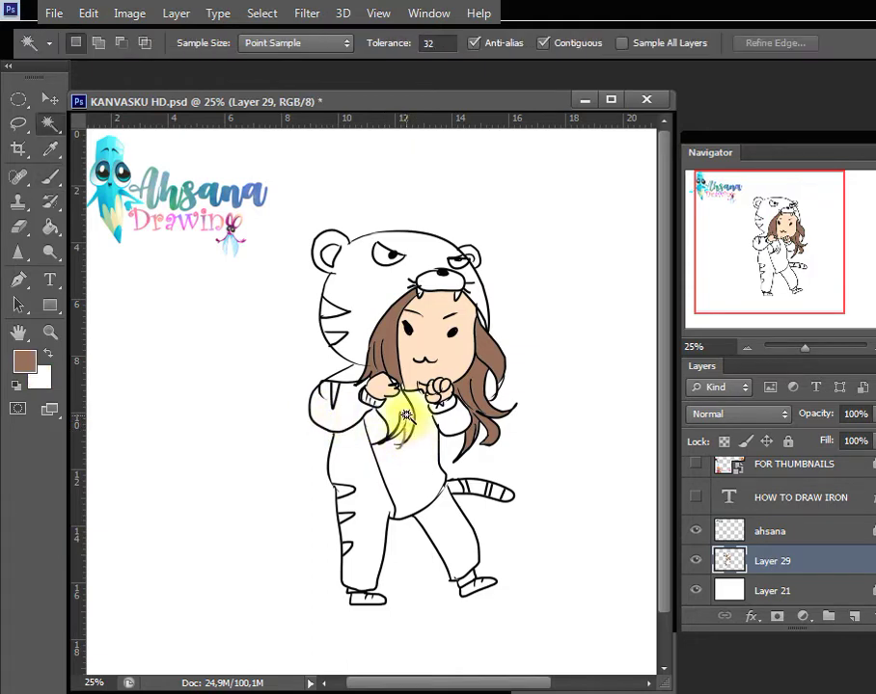
pyautogui.click(401, 413)
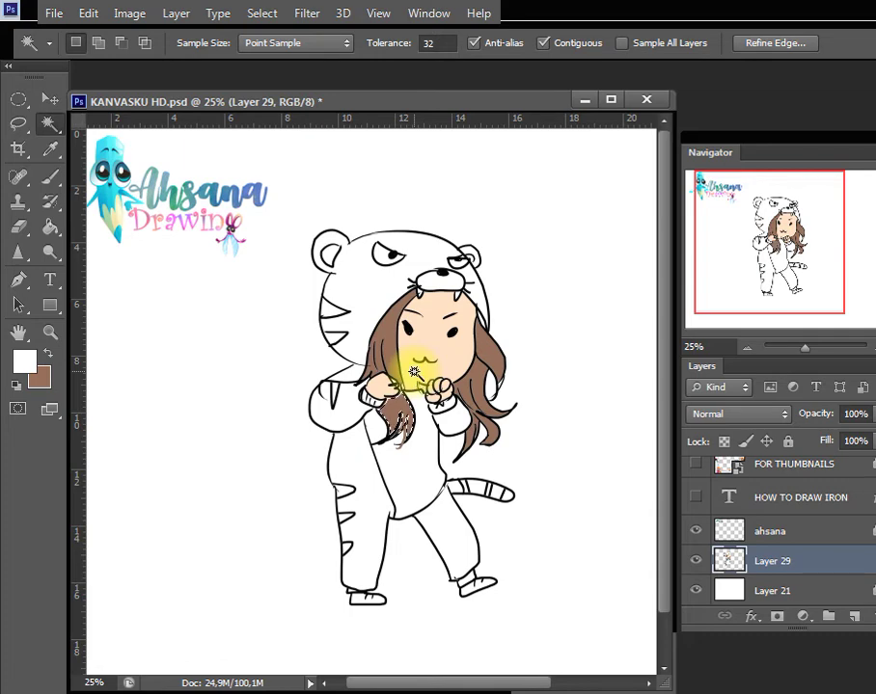
pyautogui.hotkey('ctrl', 's')
# Select the hood, first sleeve, costume side, both legs and tail sections, and fill them with light yellow
pyautogui.click(361, 278)
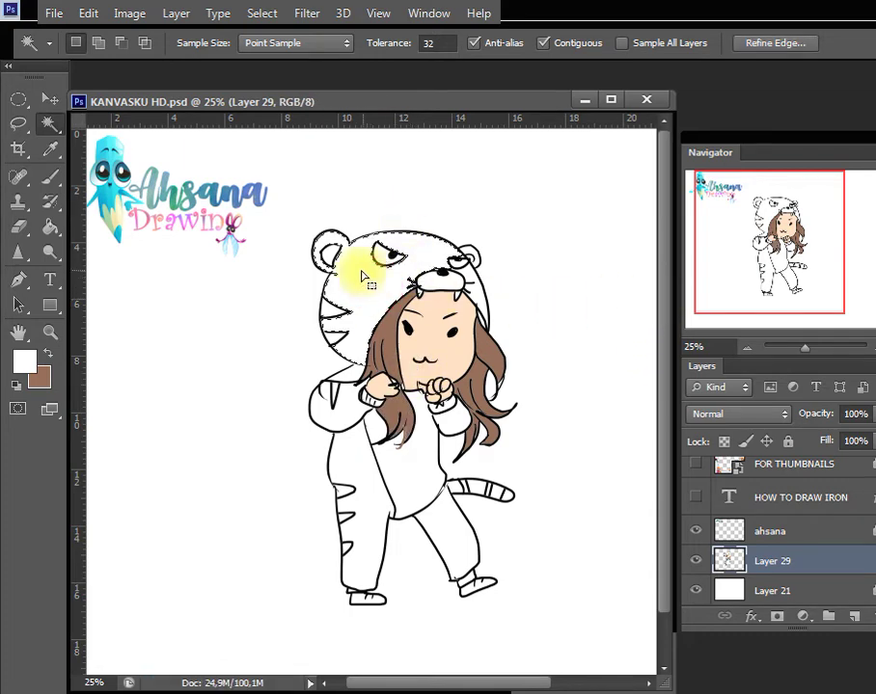
pyautogui.keyDown('shift'); pyautogui.click(371, 481); pyautogui.keyUp('shift')
pyautogui.keyDown('shift'); pyautogui.click(350, 413); pyautogui.keyUp('shift')
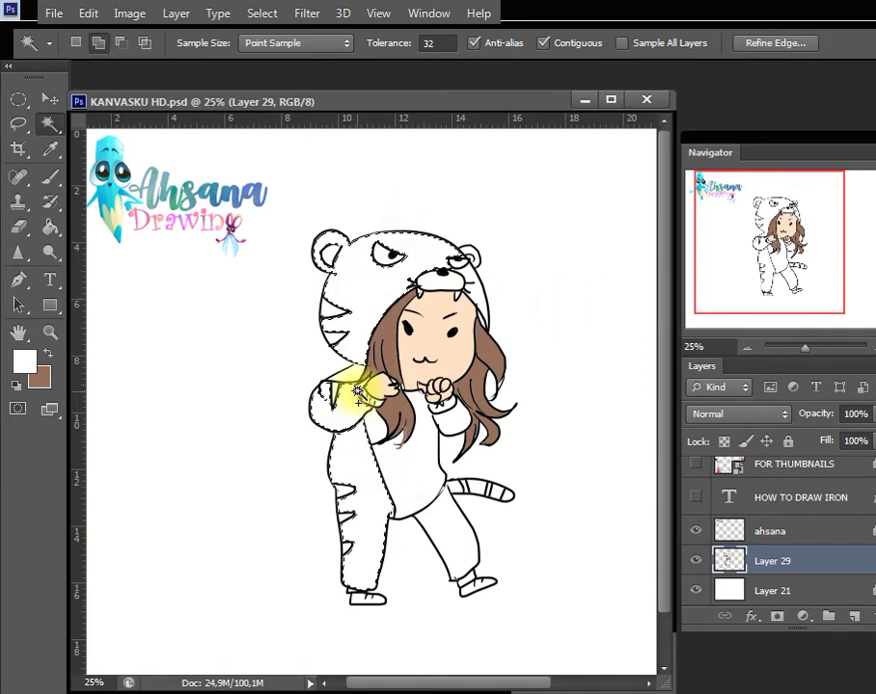
pyautogui.keyDown('shift'); pyautogui.click(473, 521); pyautogui.keyUp('shift')
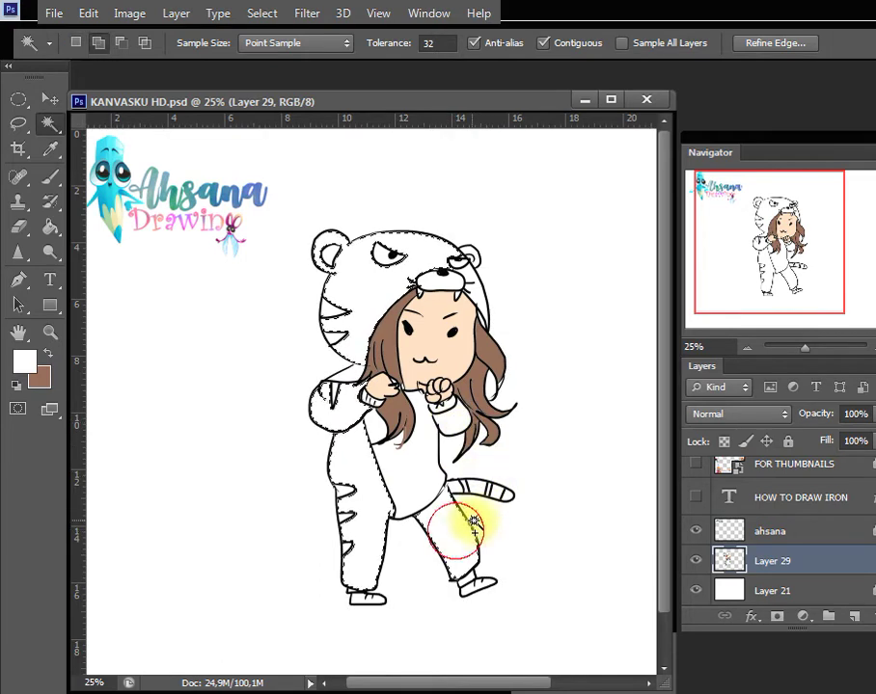
pyautogui.keyDown('shift'); pyautogui.click(461, 490); pyautogui.keyUp('shift')
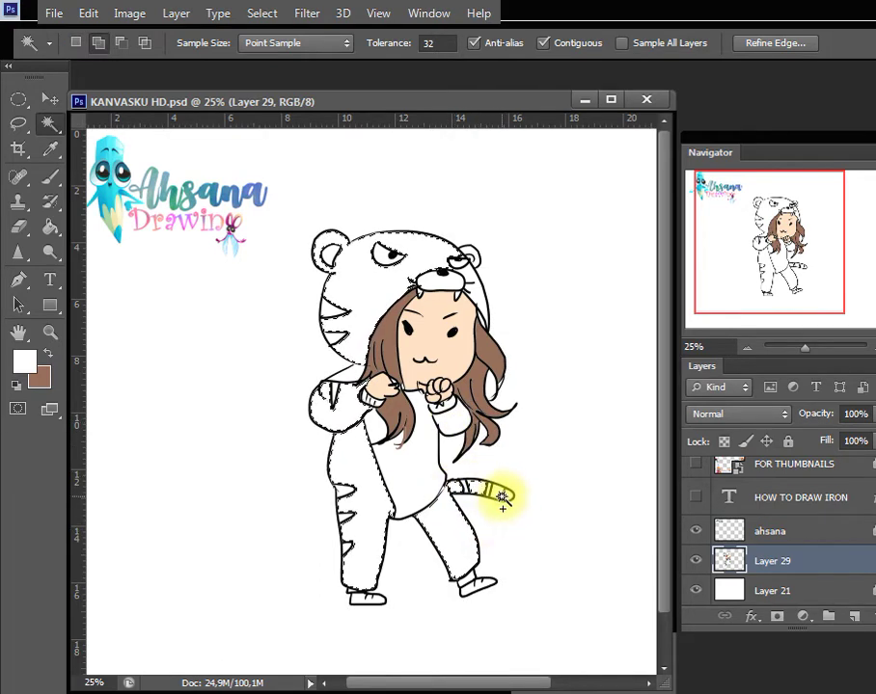
pyautogui.press('i')
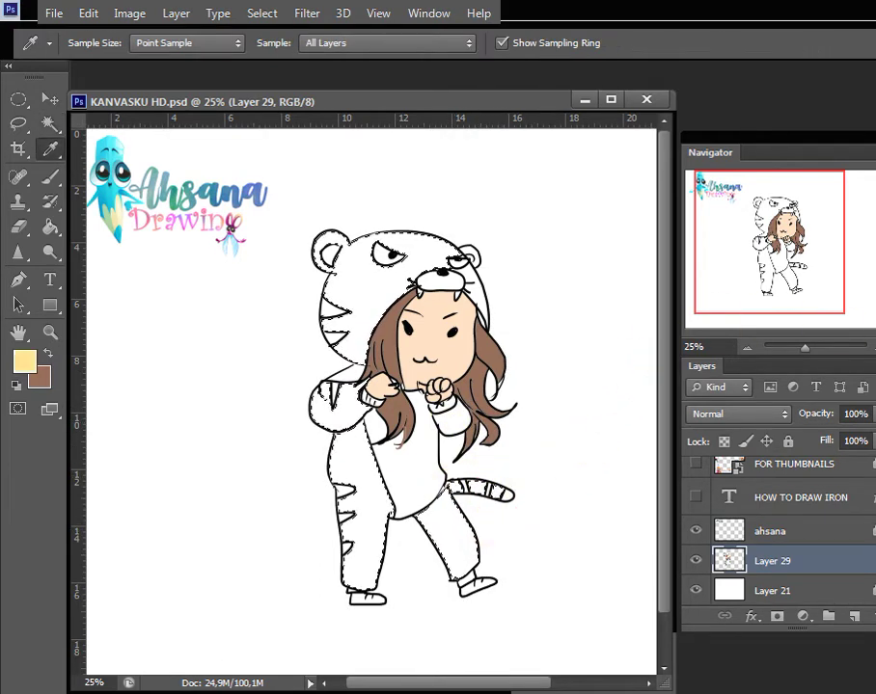
pyautogui.press('x')
pyautogui.hotkey('ctrl', 'BackSpace')
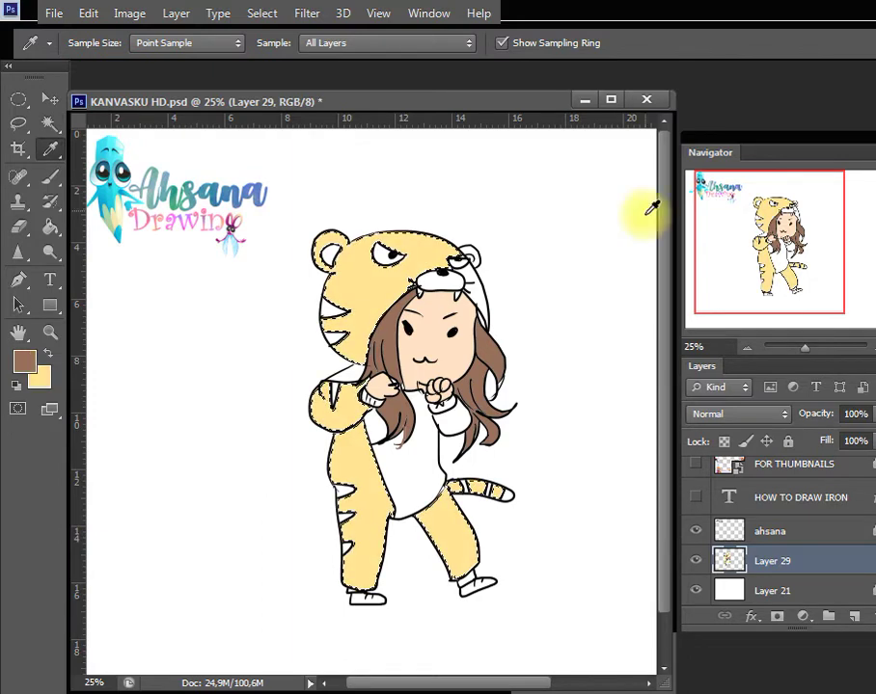
# Fill the hood's far side and ear and the second sleeve with the same light yellow, saving the document
pyautogui.press('w')
pyautogui.click(471, 259)
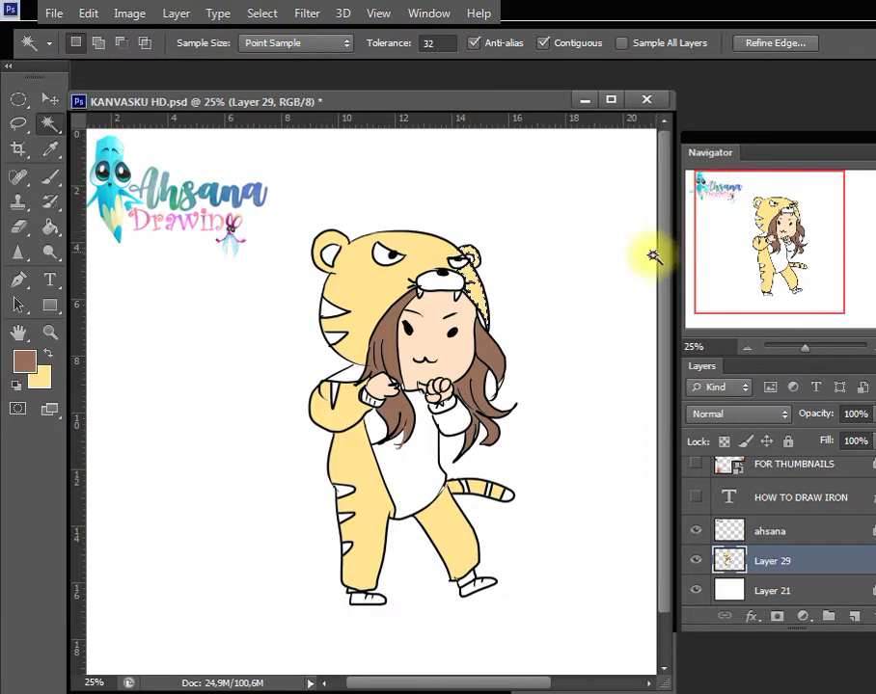
pyautogui.hotkey('ctrl', 's')
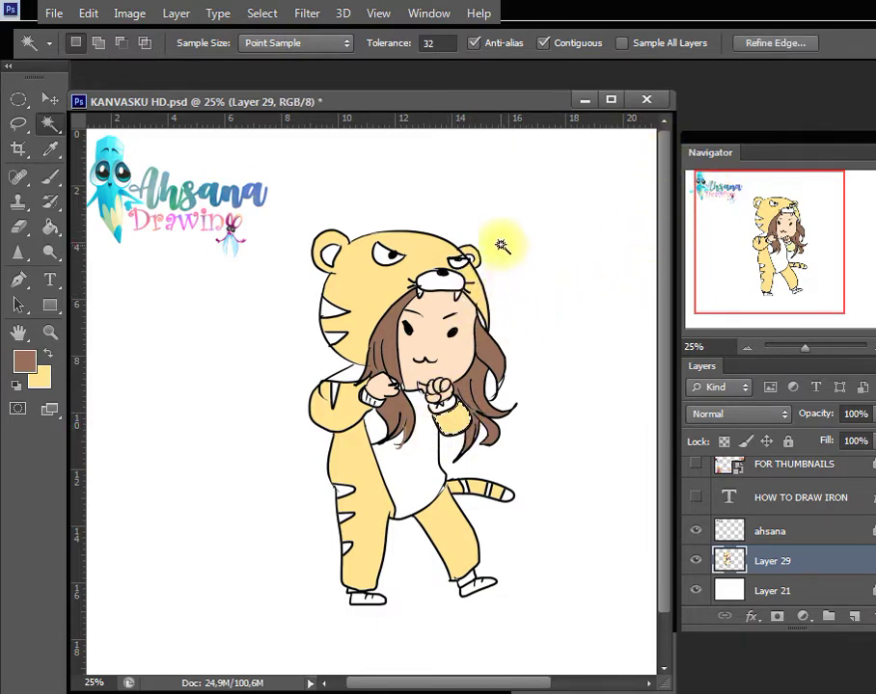
# Select both ankle cuffs and the first hand's wrist cuff, fill them with light yellow, and save the document
pyautogui.hotkey('ctrl', 'd')
pyautogui.click(467, 579)
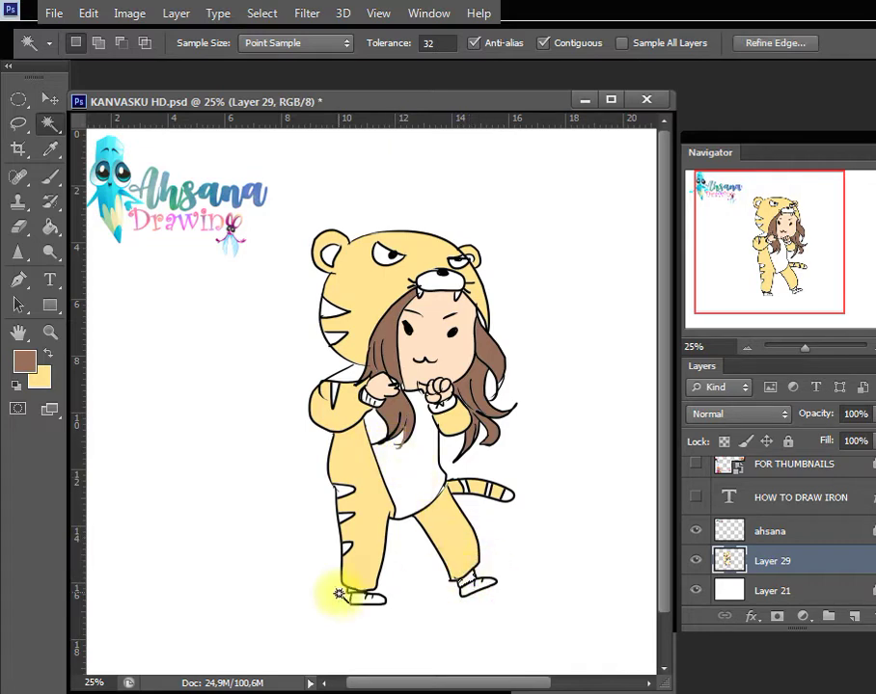
pyautogui.click(441, 415)
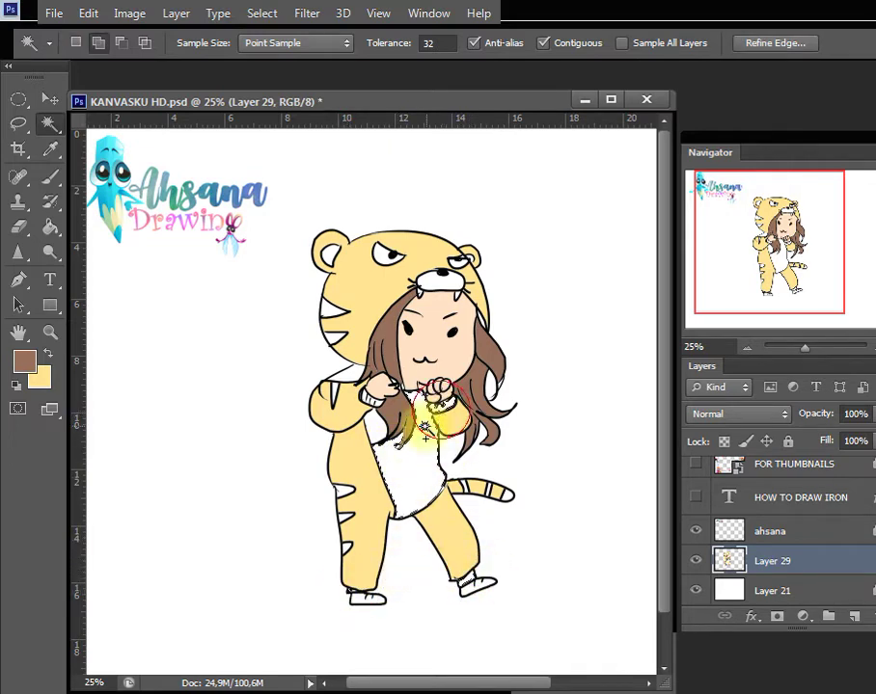
pyautogui.click(444, 411)
pyautogui.keyDown('shift'); pyautogui.click(376, 401); pyautogui.keyUp('shift')
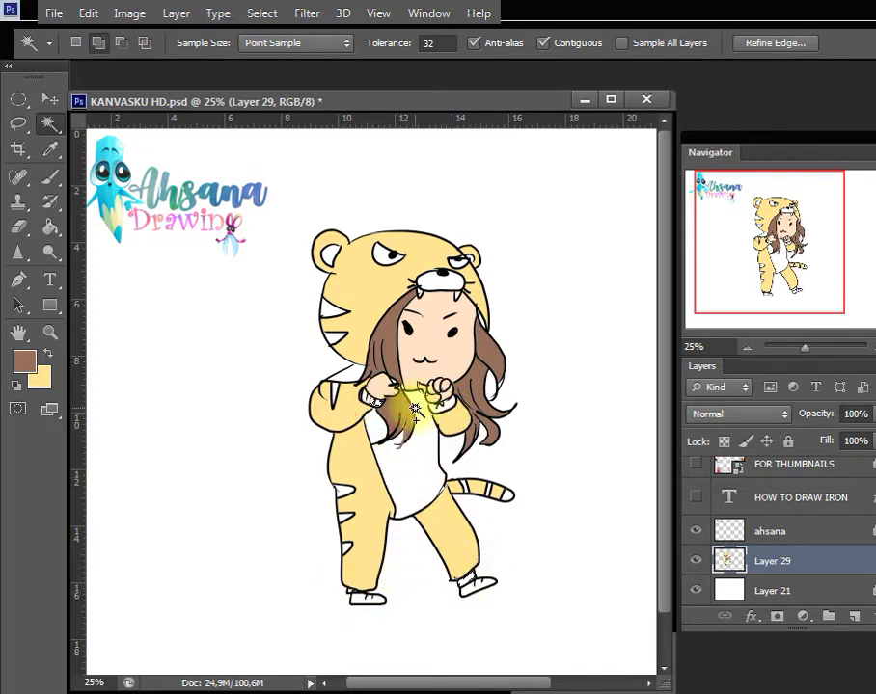
pyautogui.keyDown('shift'); pyautogui.click(344, 407); pyautogui.keyUp('shift')
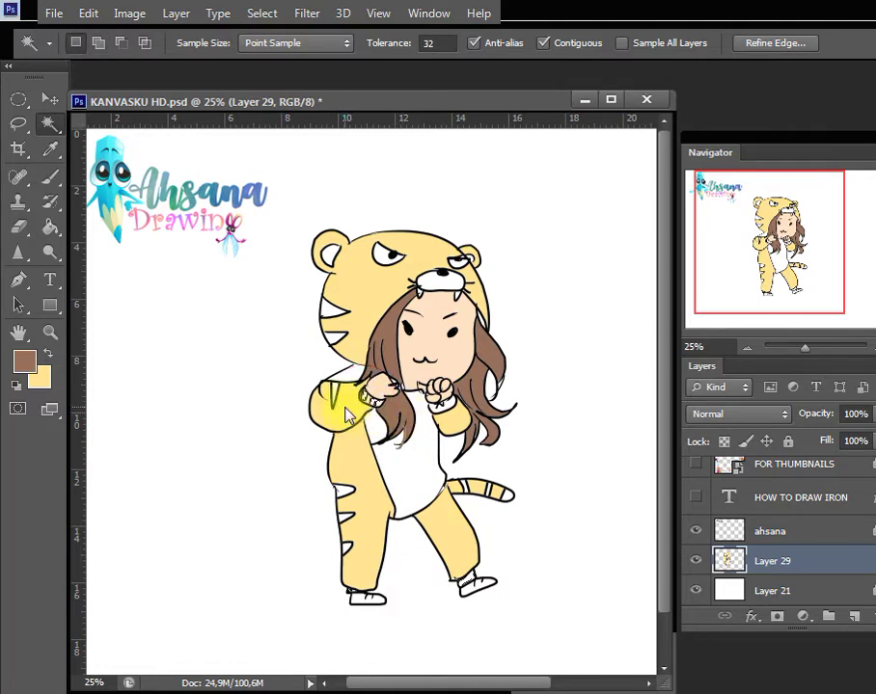
pyautogui.hotkey('ctrl', 'd')
pyautogui.hotkey('ctrl', 's')
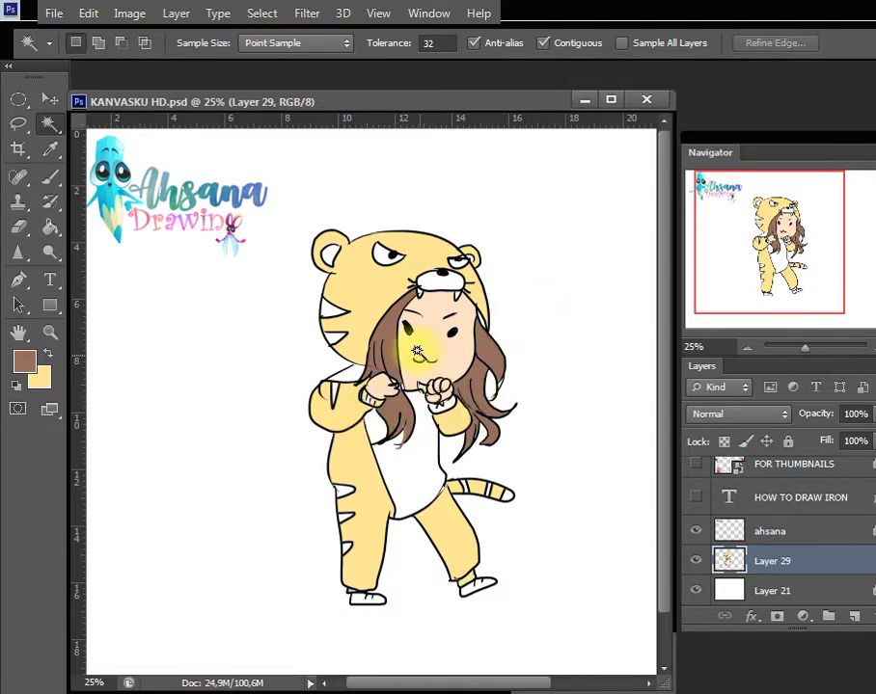
# Select the second hand's wrist cuff and fill it with the same light yellow
pyautogui.press('x')
pyautogui.click(428, 333)
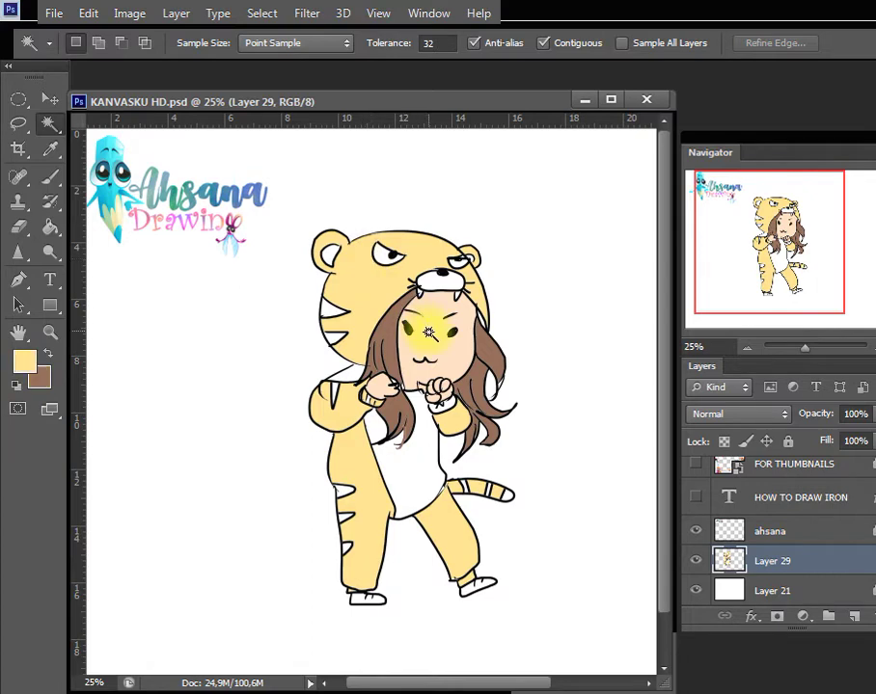
pyautogui.press('b')
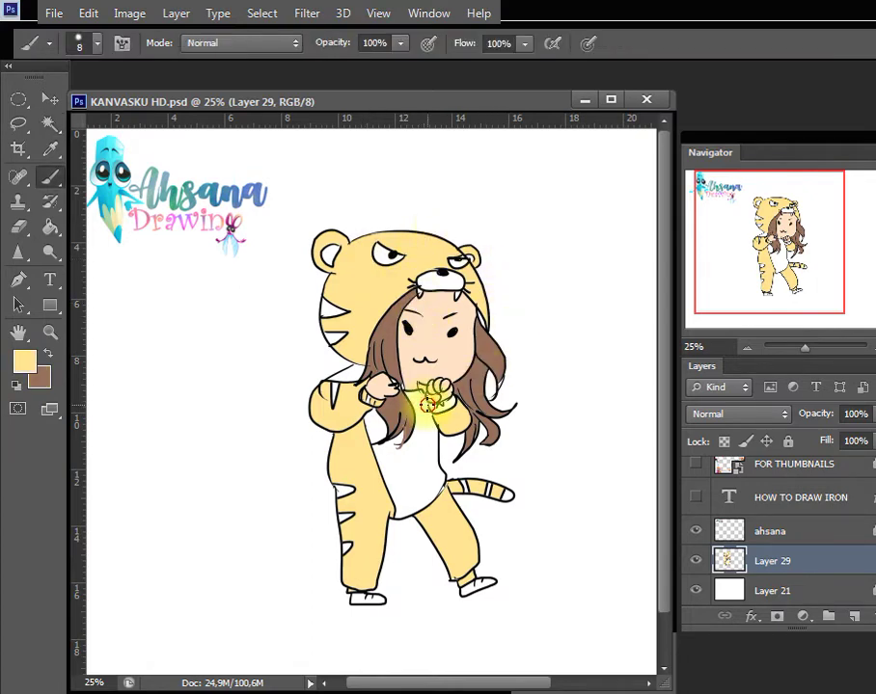
pyautogui.press('w')
pyautogui.click(436, 405)
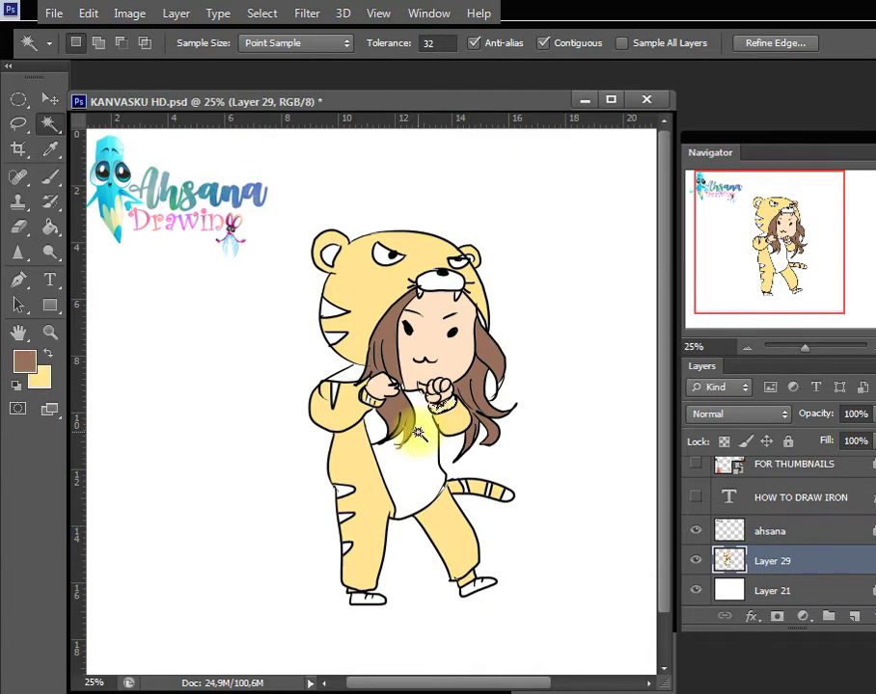
# Save the document and color the shoulder area between the hood and the first sleeve light yellow
pyautogui.click(364, 470)
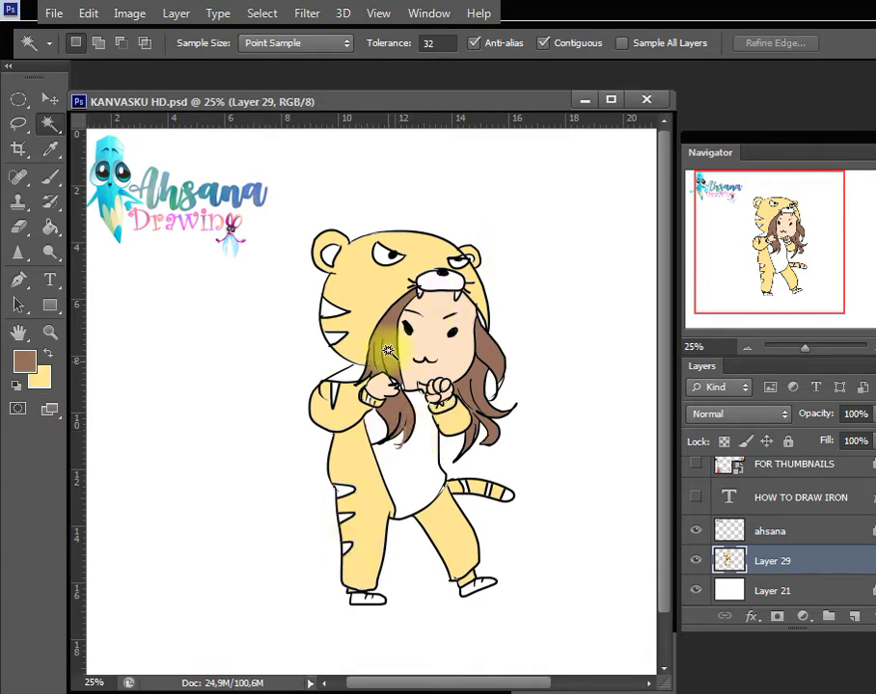
pyautogui.press('b')
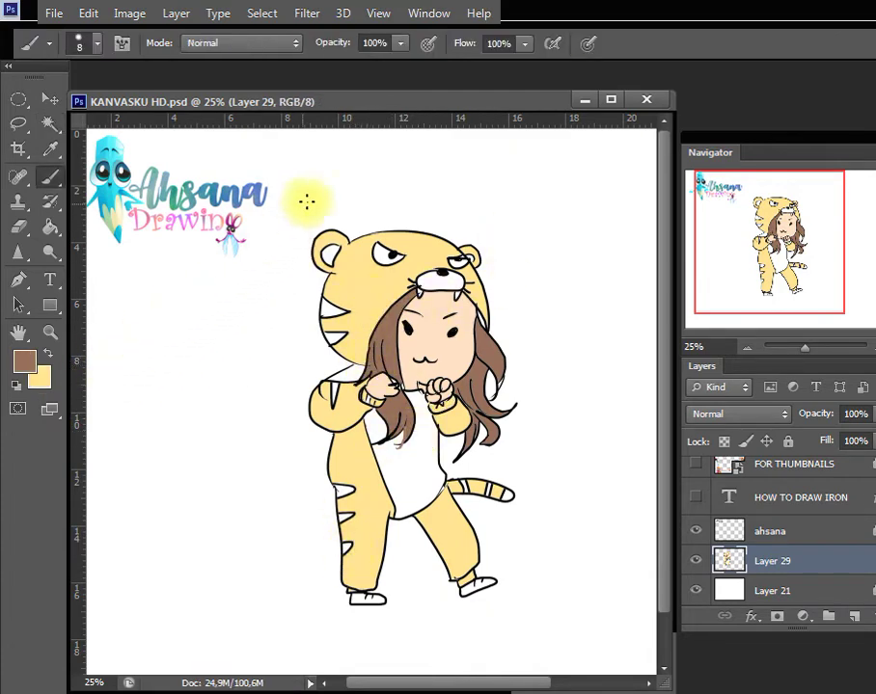
pyautogui.press('x')
pyautogui.press('w')
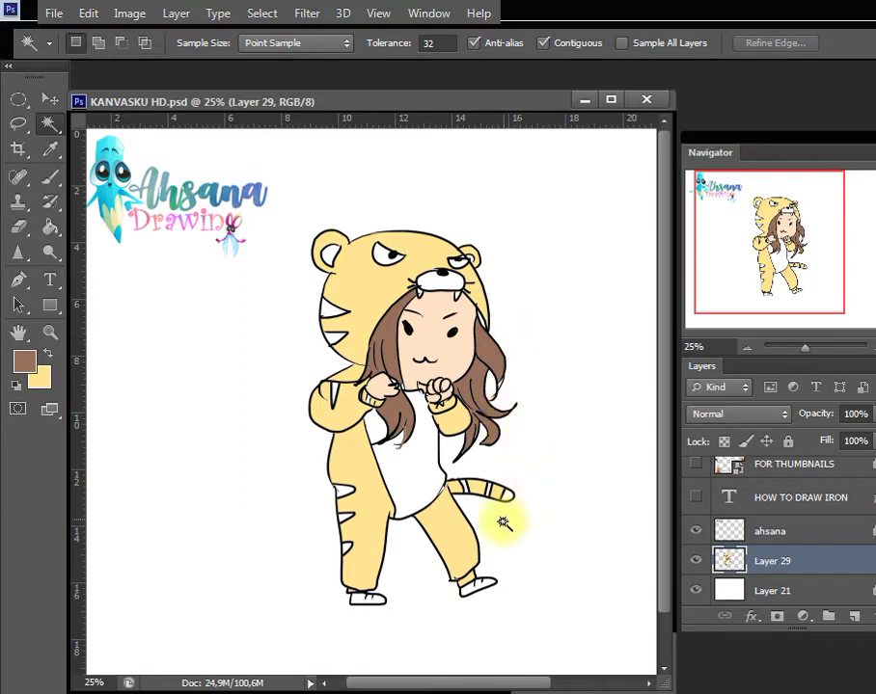
# Select both shoes, brush pale pinkish-grey shading onto them, and save the document
pyautogui.click(485, 586)
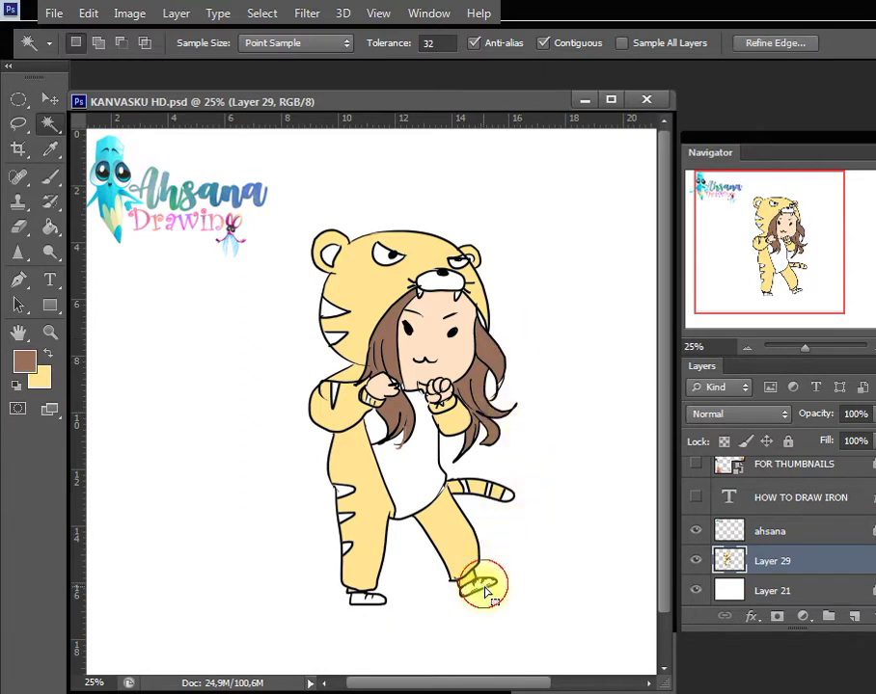
pyautogui.keyDown('shift'); pyautogui.click(365, 600); pyautogui.keyUp('shift')
pyautogui.press('i')
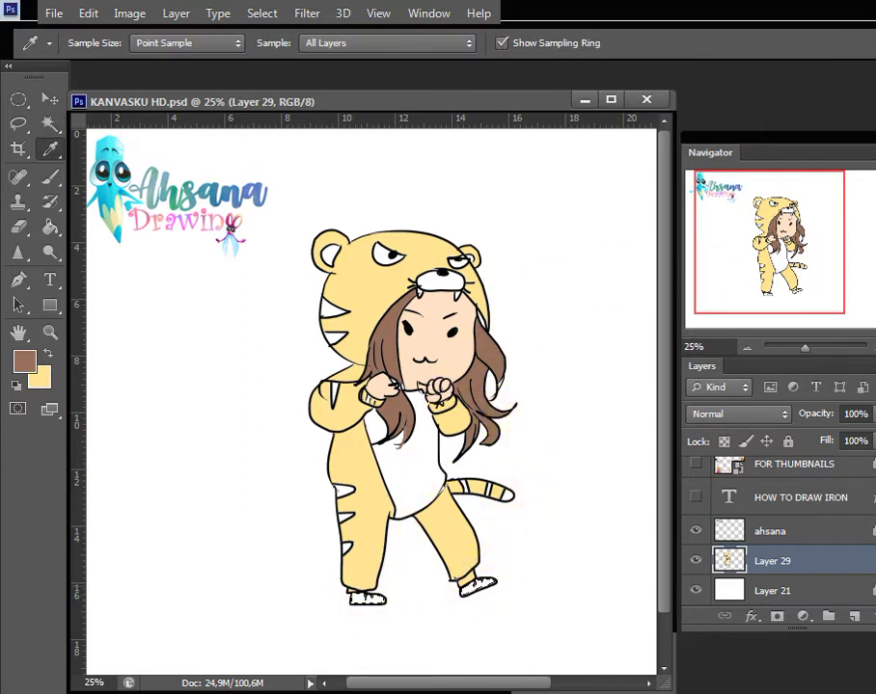
pyautogui.press('b')
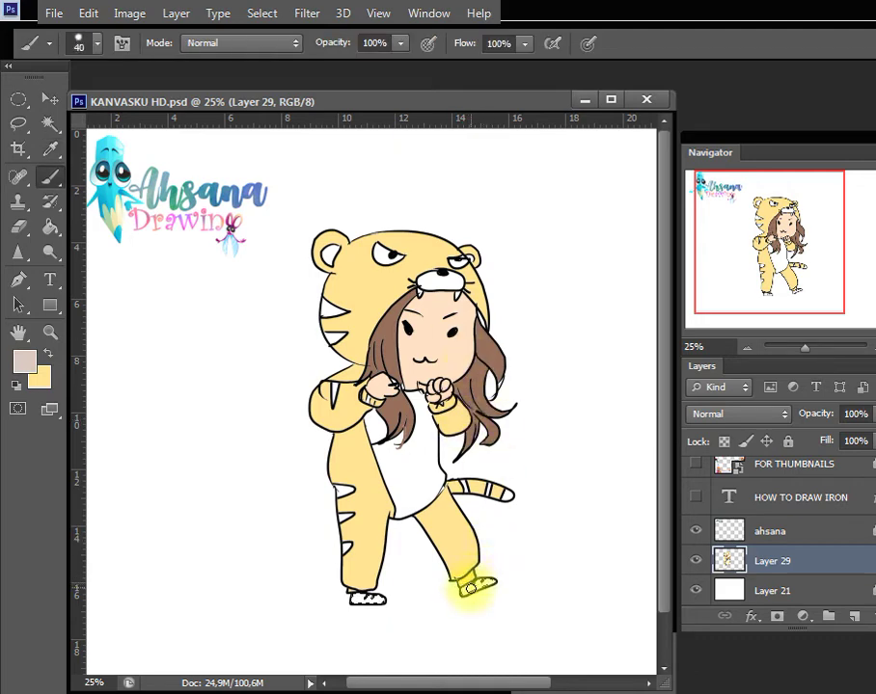
pyautogui.moveTo(478, 590)
pyautogui.mouseDown()
pyautogui.moveTo(371, 590)
pyautogui.moveTo(370, 609)
pyautogui.moveTo(380, 597)
pyautogui.mouseUp()
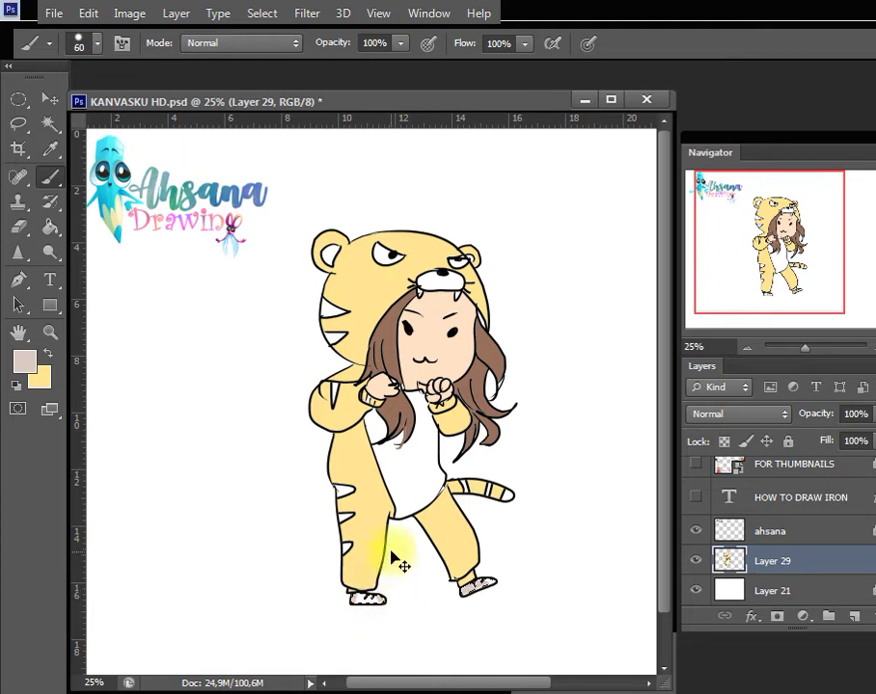
pyautogui.hotkey('ctrl', 's')
# Select the belly panel, including the part beside the hair lock, and fill it with pale cream
pyautogui.press('w')
pyautogui.click(414, 467)
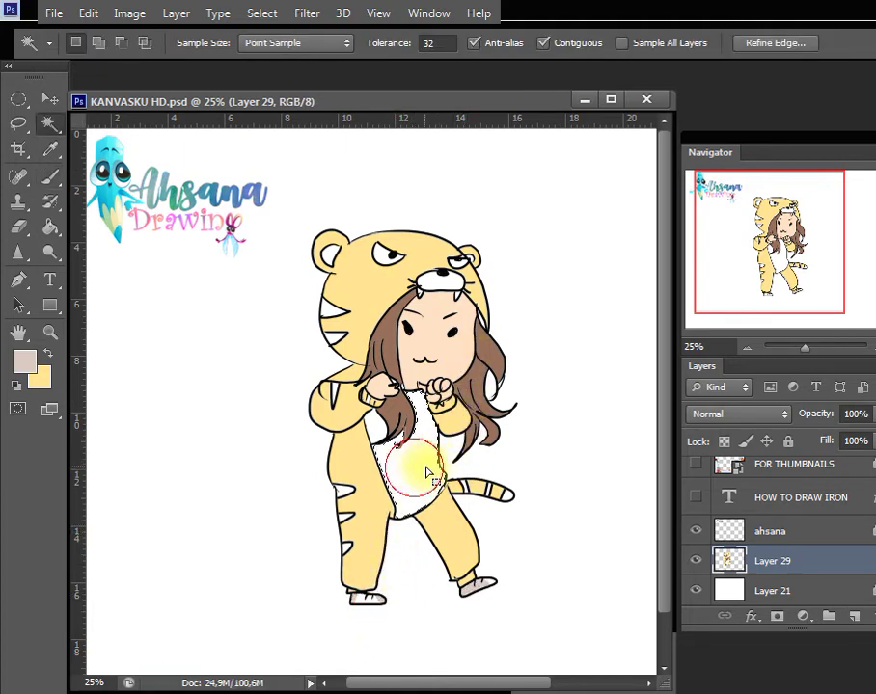
pyautogui.press('i')
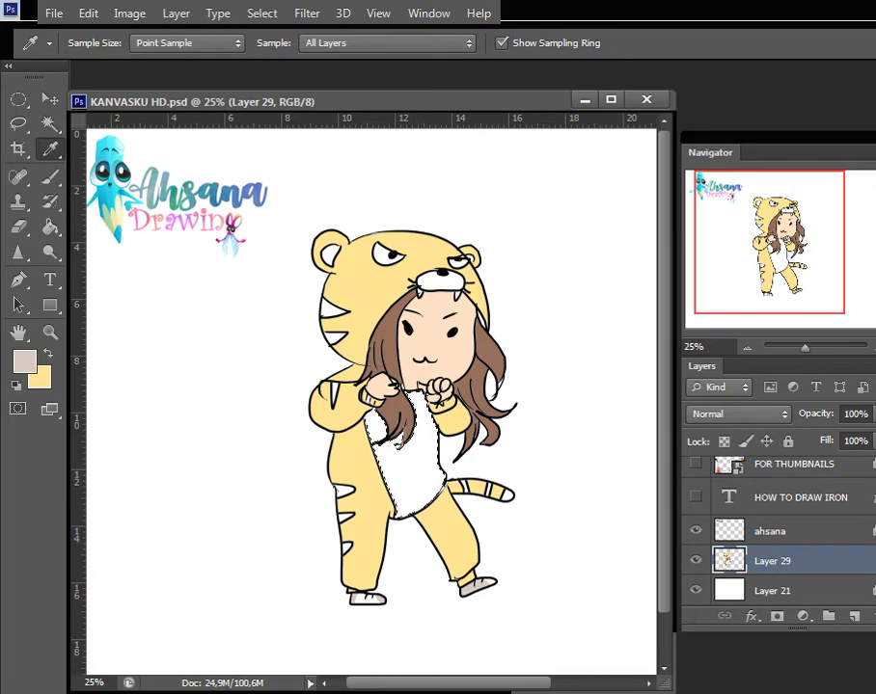
pyautogui.press('x')
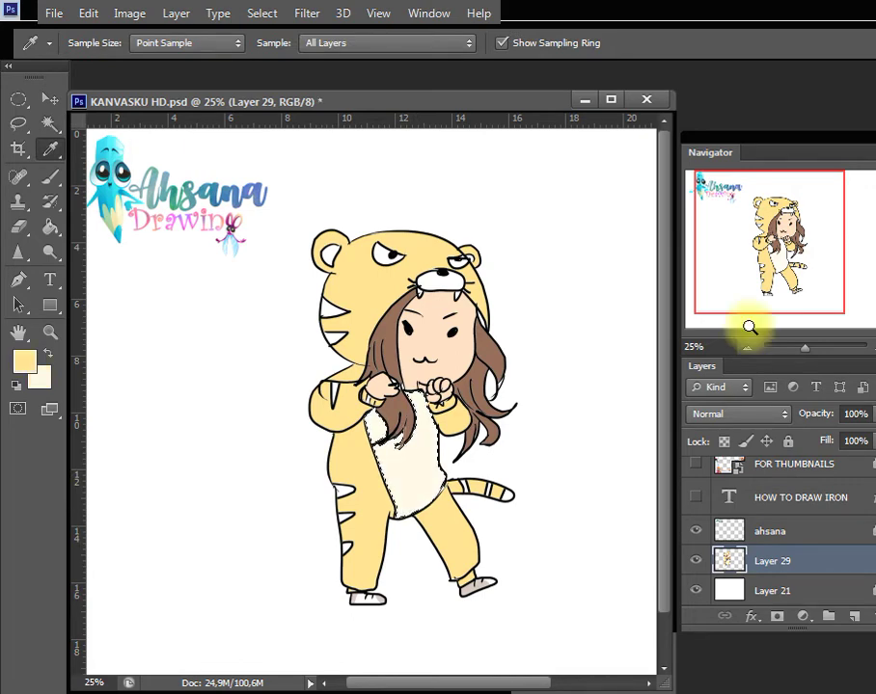
pyautogui.hotkey('ctrl', 'z')
# Select the white stripes on the hood, leg, tail and first sleeve, and fill them with black
pyautogui.press('w')
pyautogui.keyDown('shift'); pyautogui.click(326, 306); pyautogui.keyUp('shift')
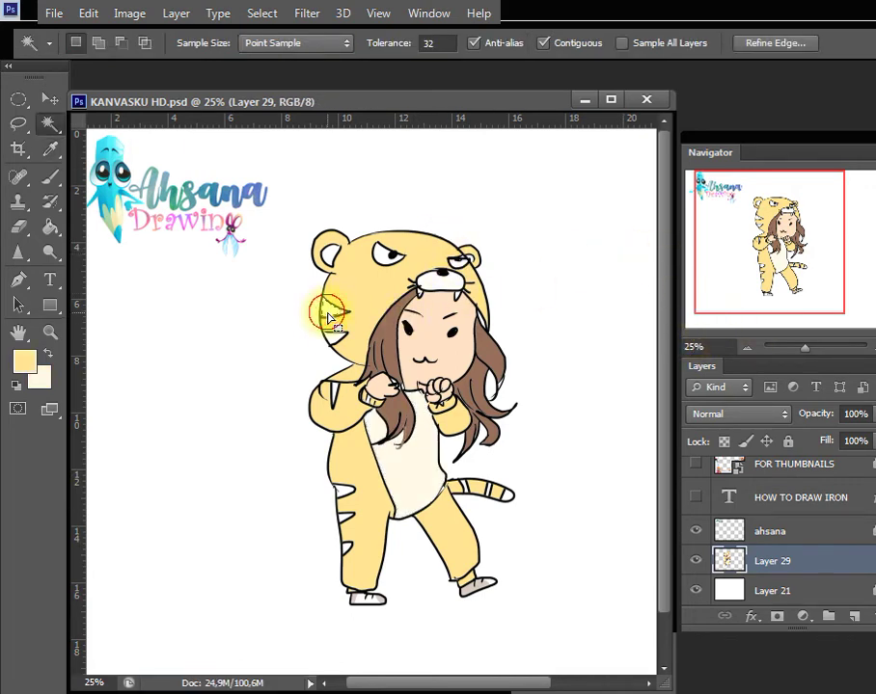
pyautogui.keyDown('shift'); pyautogui.click(334, 329); pyautogui.keyUp('shift')
pyautogui.keyDown('shift'); pyautogui.click(343, 497); pyautogui.keyUp('shift')
pyautogui.keyDown('shift'); pyautogui.click(345, 521); pyautogui.keyUp('shift')
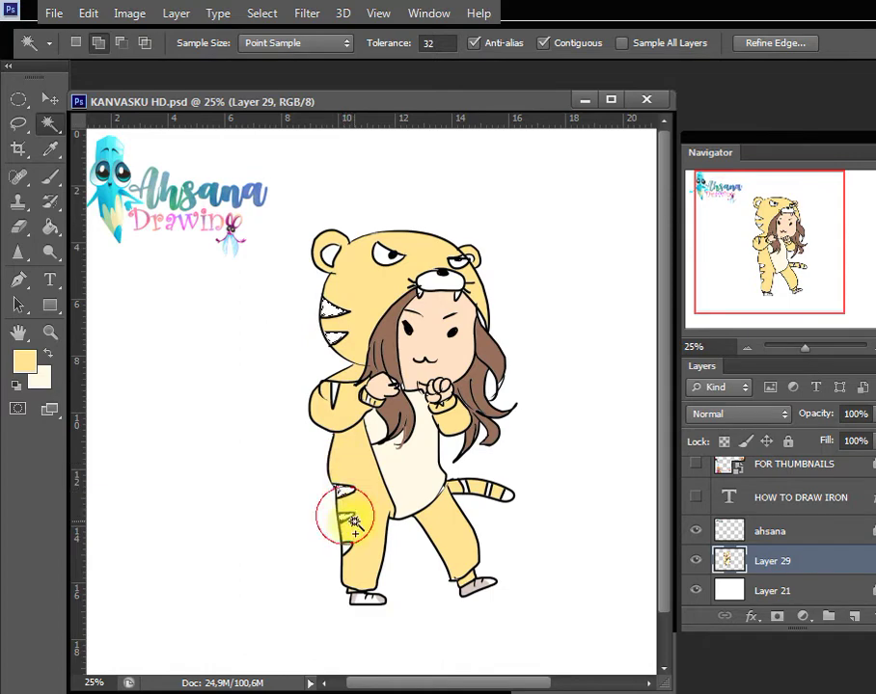
pyautogui.keyDown('shift'); pyautogui.click(343, 550); pyautogui.keyUp('shift')
pyautogui.keyDown('shift'); pyautogui.click(508, 501); pyautogui.keyUp('shift')
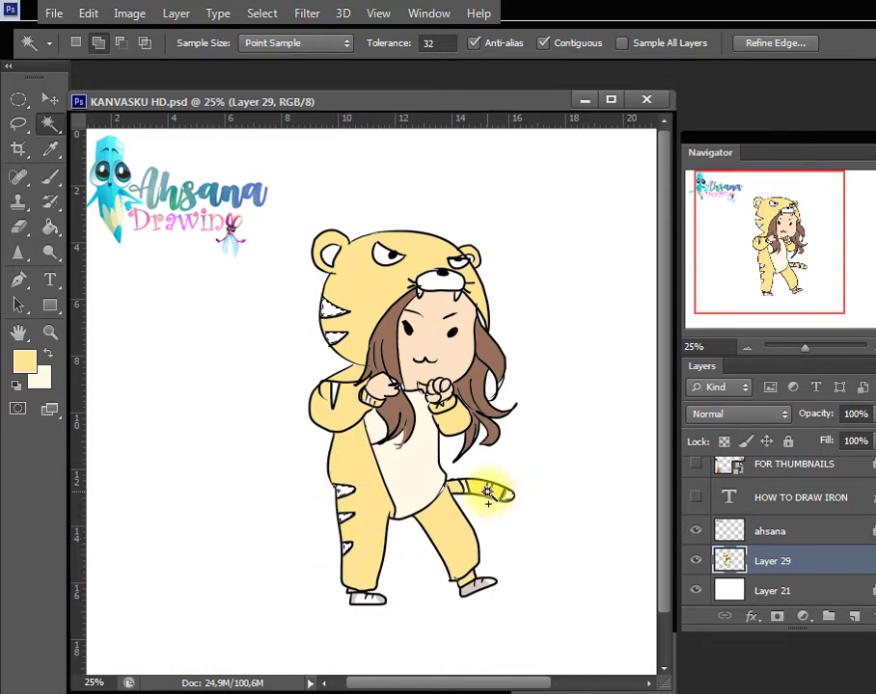
pyautogui.hotkey('ctrl', 'z')
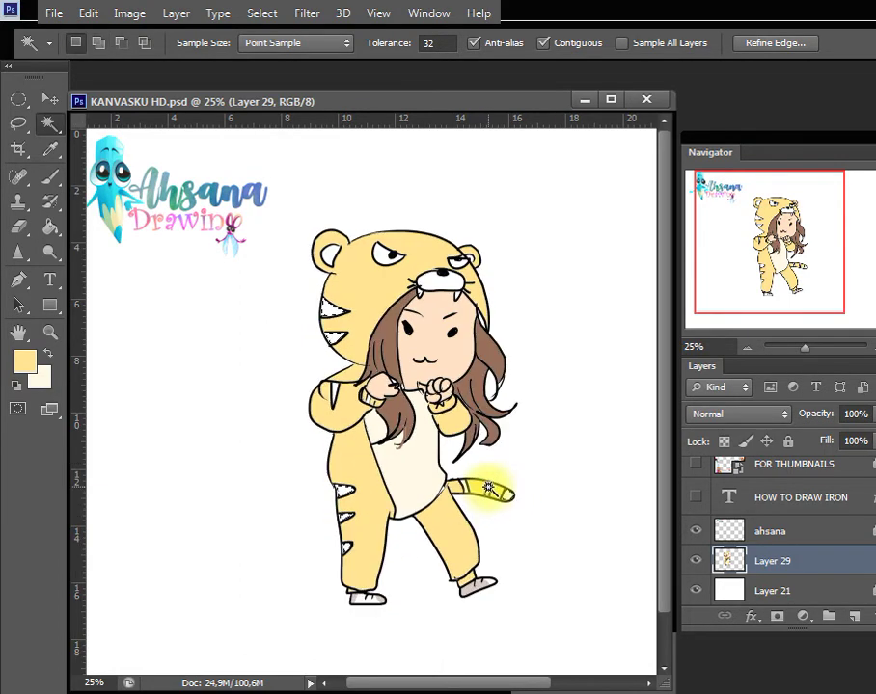
pyautogui.keyDown('shift'); pyautogui.click(467, 491); pyautogui.keyUp('shift')
pyautogui.hotkey('ctrl', 'z')
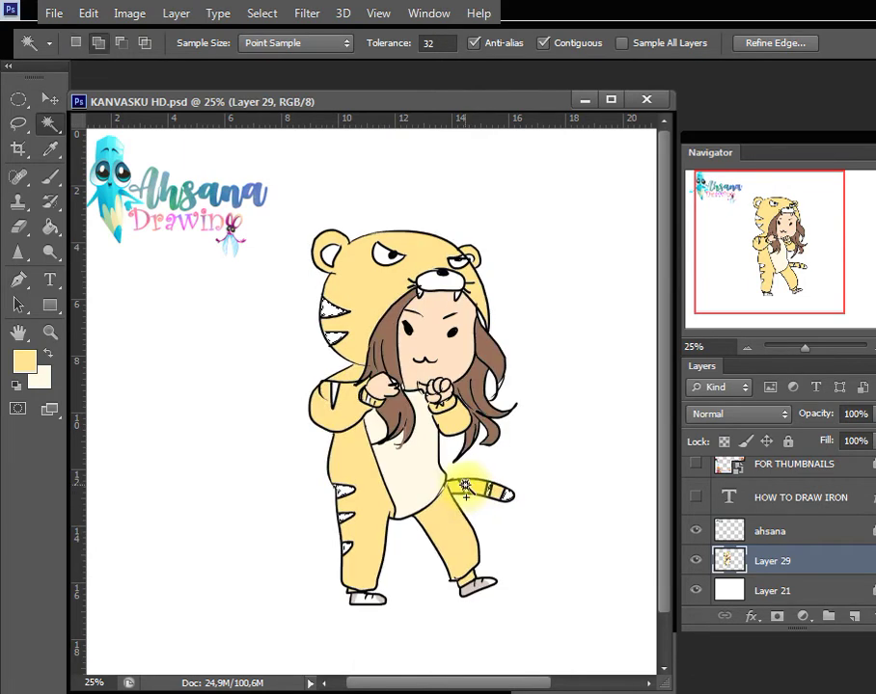
pyautogui.keyDown('shift'); pyautogui.click(466, 488); pyautogui.keyUp('shift')
pyautogui.click(18, 386)
pyautogui.press('x')
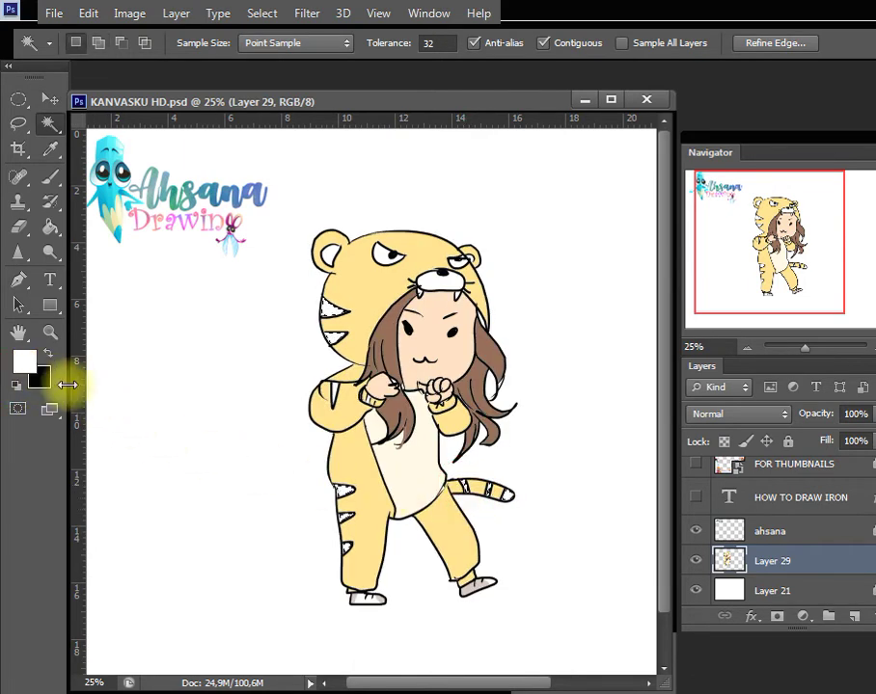
pyautogui.hotkey('ctrl', 'd')
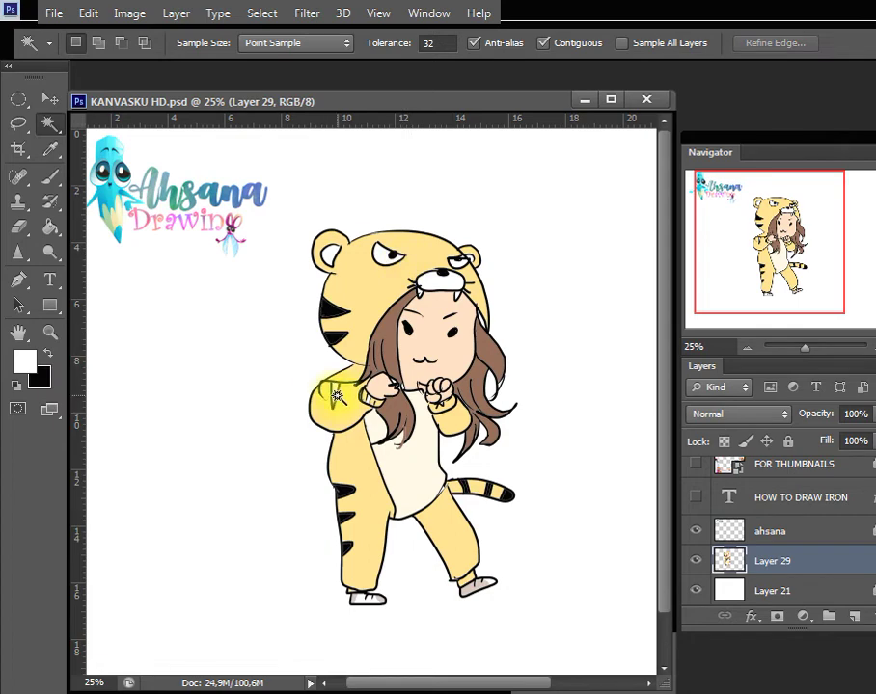
pyautogui.click(337, 395)
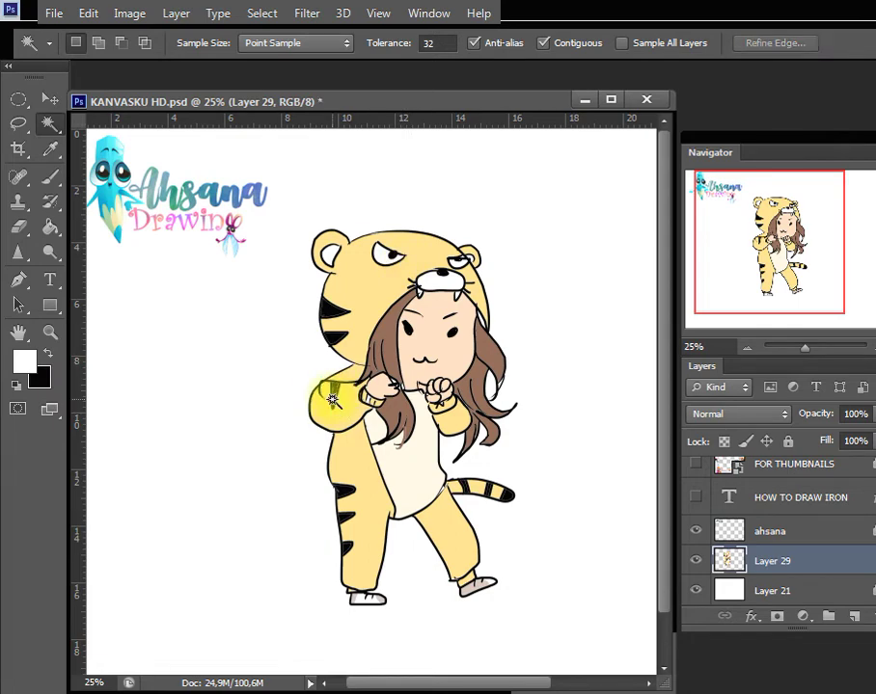
# Select the tiger's muzzle, fill it with the belly's cream color, and brush pale pinkish shading onto it
pyautogui.click(431, 287)
pyautogui.press('i')
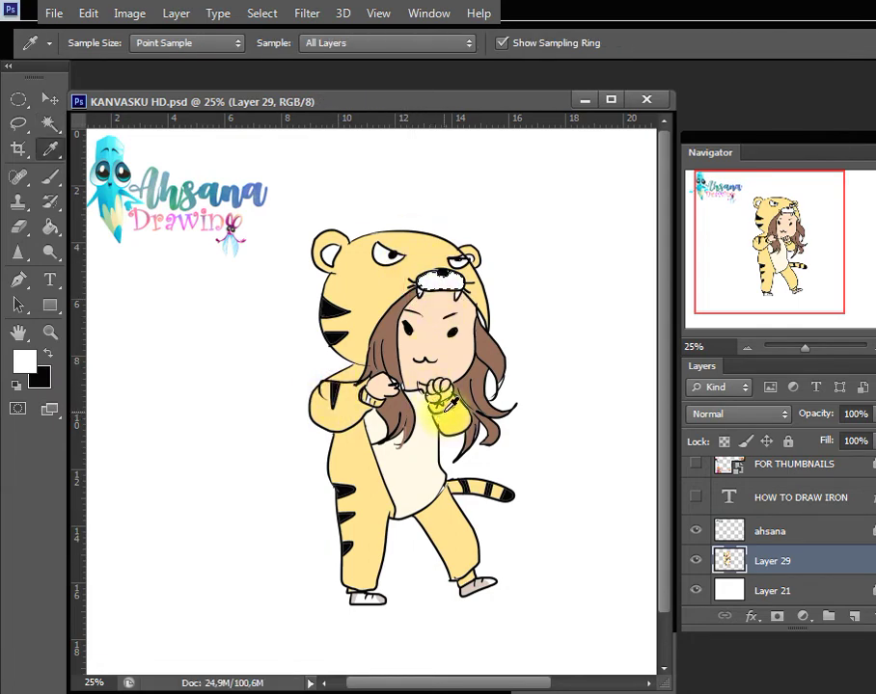
pyautogui.click(411, 443)
pyautogui.press('x')
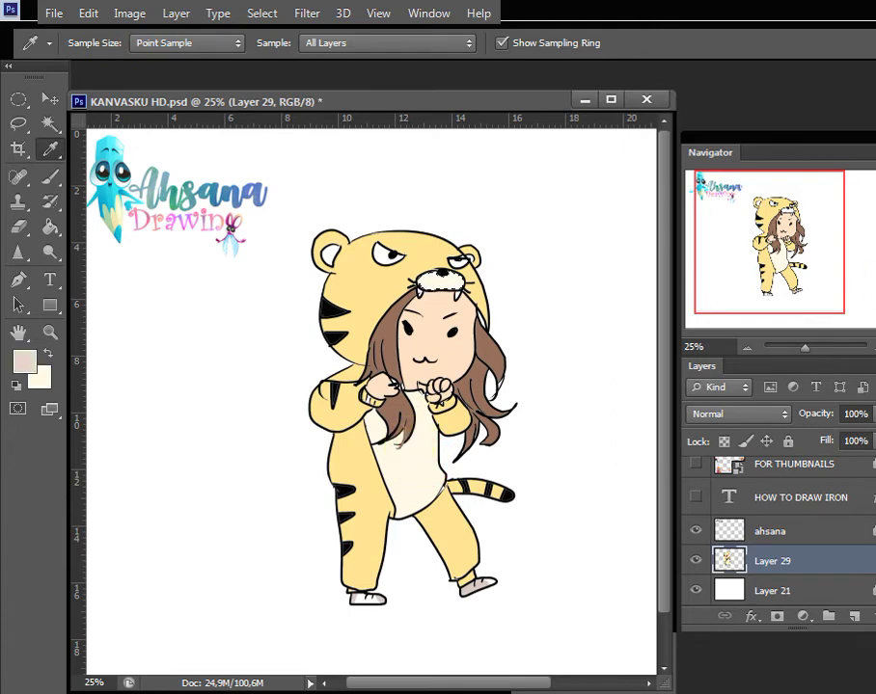
pyautogui.press('b')
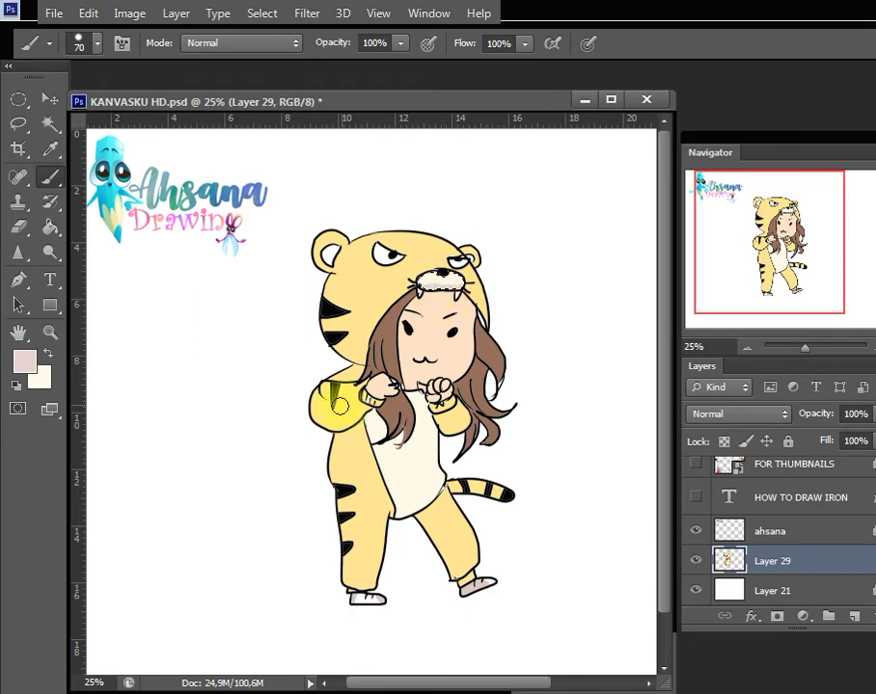
# Select the yellow hood area, brush short black stripes along its top edge at size 30, and save the document
pyautogui.press('w')
pyautogui.click(421, 248)
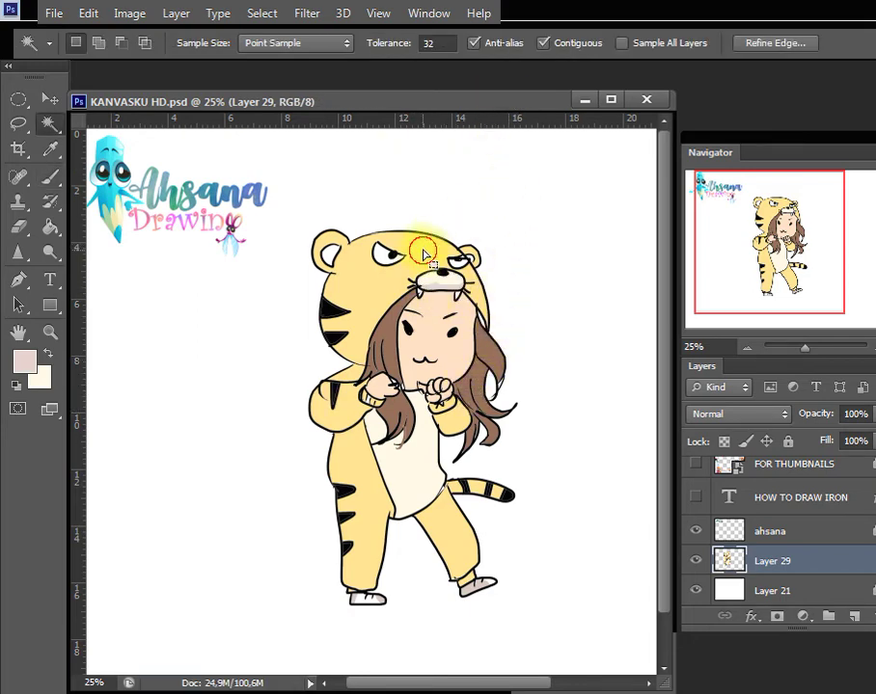
pyautogui.press('i')
pyautogui.click(342, 485)
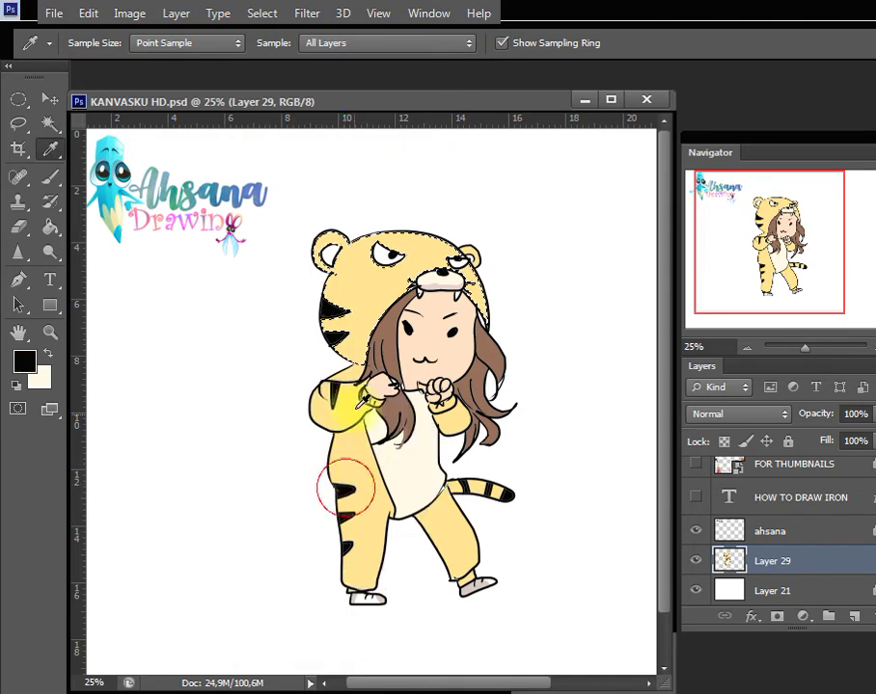
pyautogui.press('b')
pyautogui.press('[')
pyautogui.press('[')
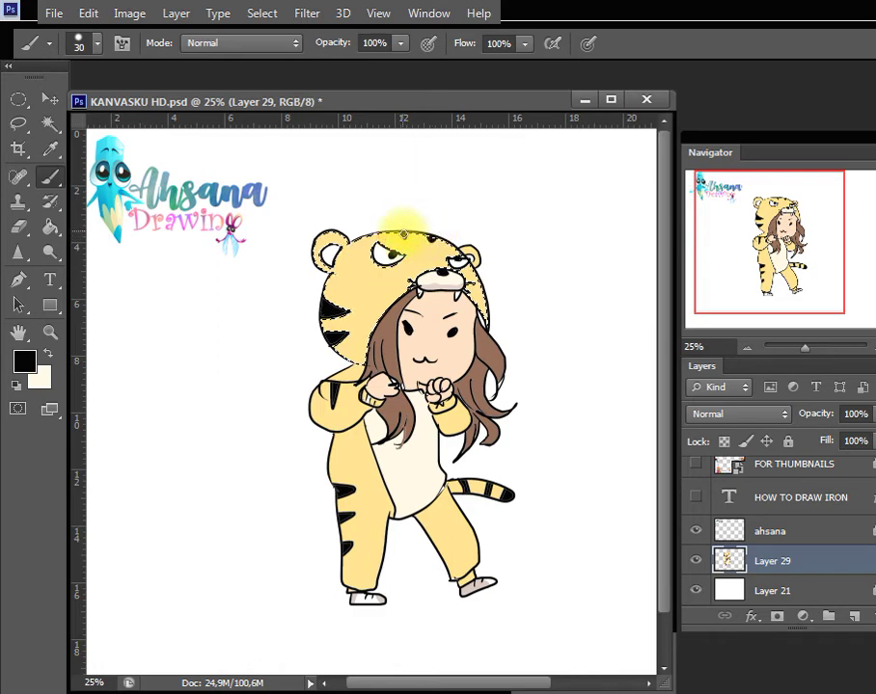
pyautogui.hotkey('ctrl', 's')
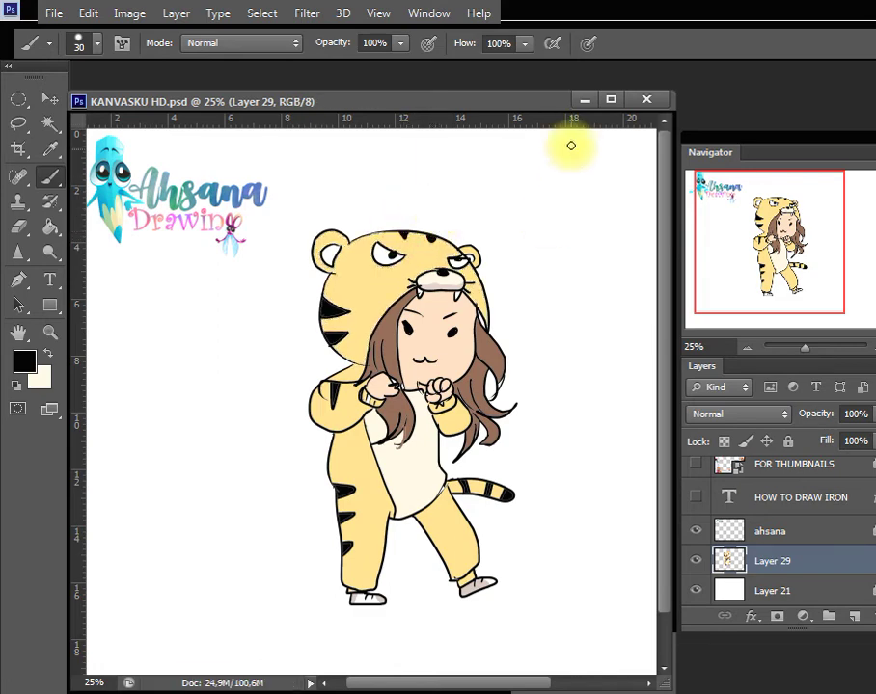
# Select the yellow hood, sleeve, legs and tail areas and brush darker orange-tan shading onto them at size 30
pyautogui.press('w')
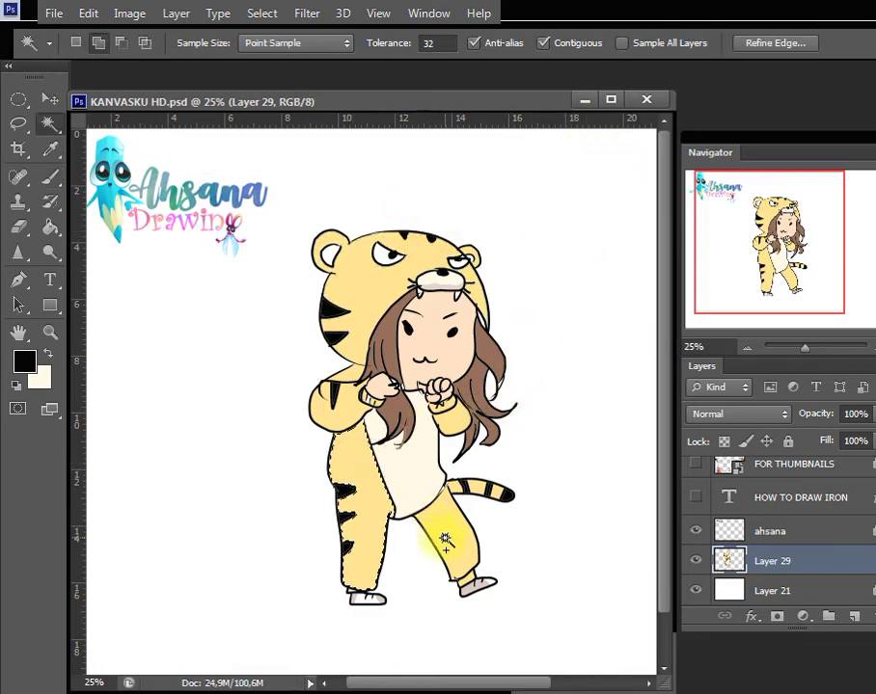
pyautogui.click(348, 409)
pyautogui.keyDown('shift'); pyautogui.click(374, 301); pyautogui.keyUp('shift')
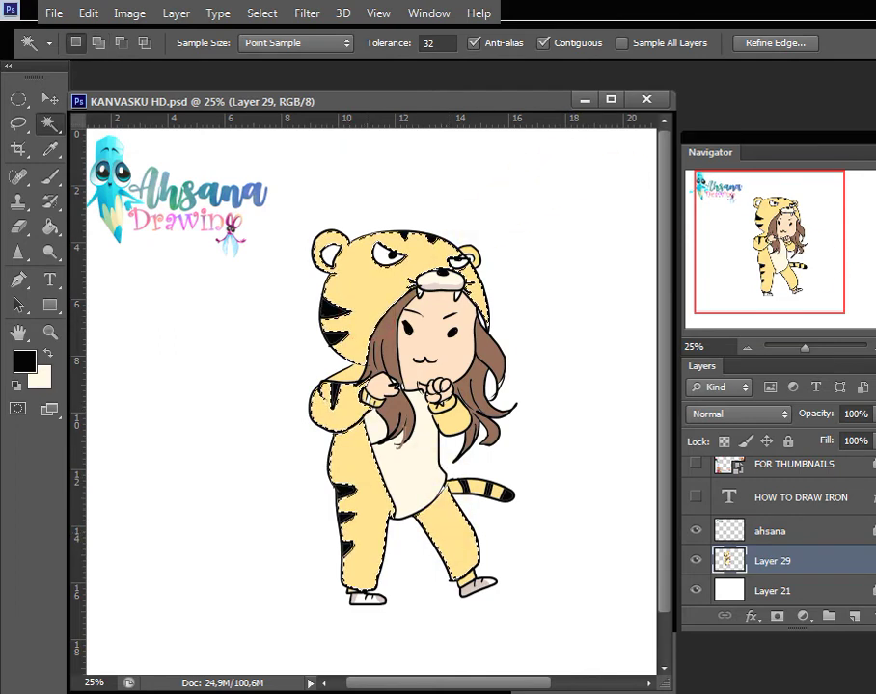
pyautogui.press('i')
pyautogui.press('b')
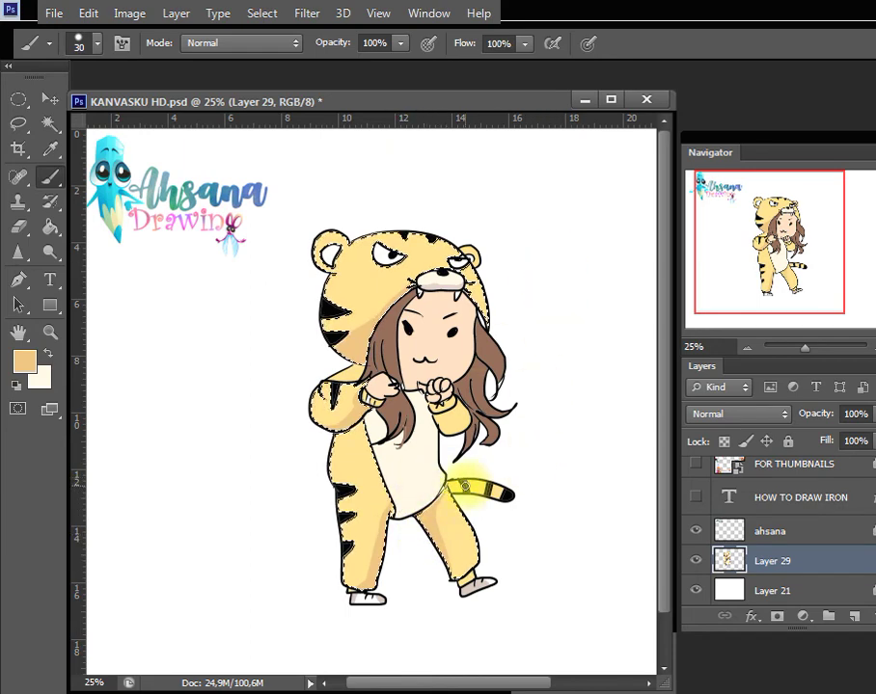
pyautogui.hotkey('ctrl', 'd')
pyautogui.press('w')
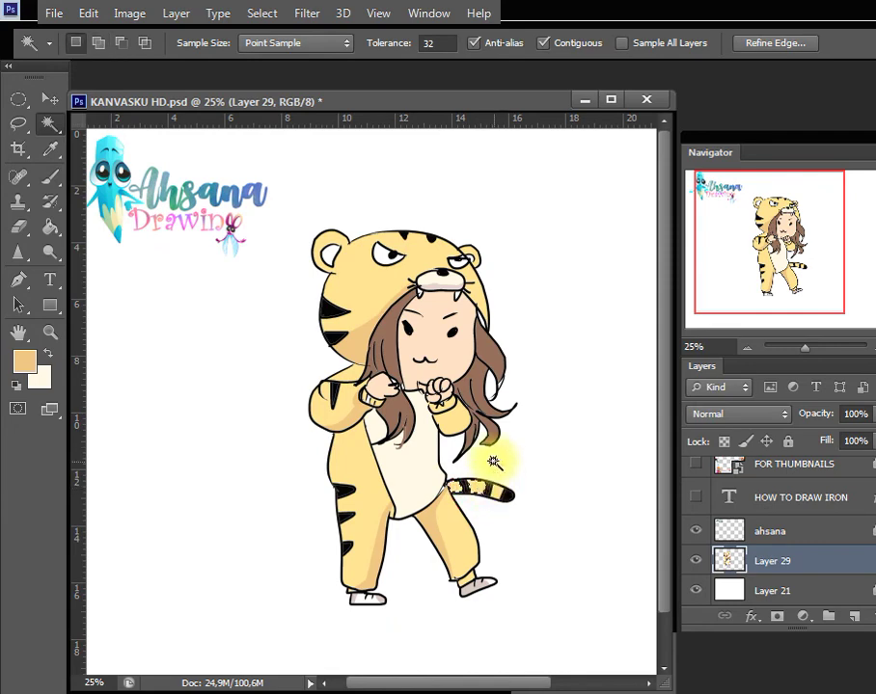
pyautogui.press('b')
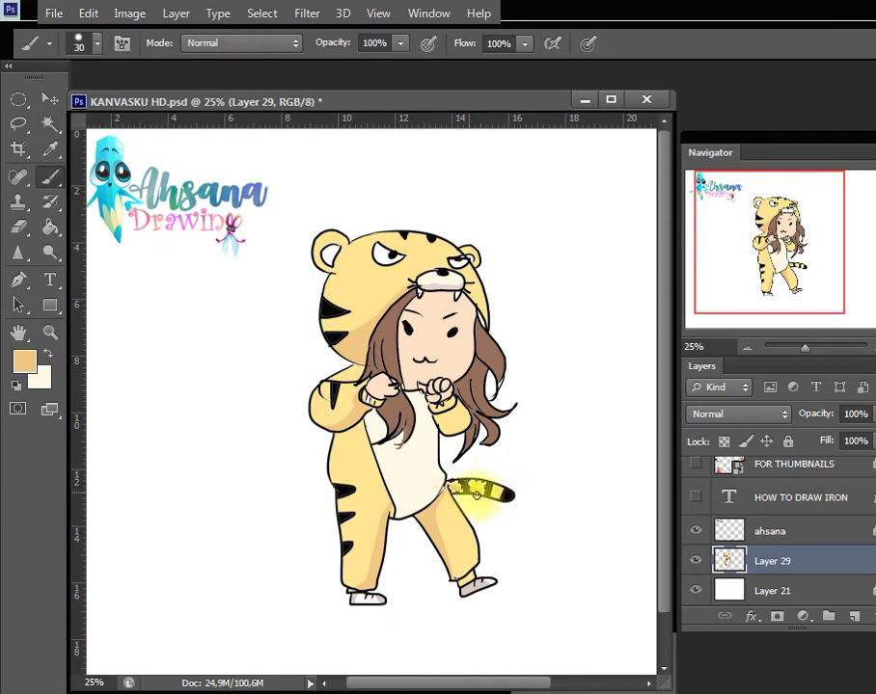
# Select the girl's face and brush darker beige skin shading beneath the muzzle and along the hairline at size 30
pyautogui.press('w')
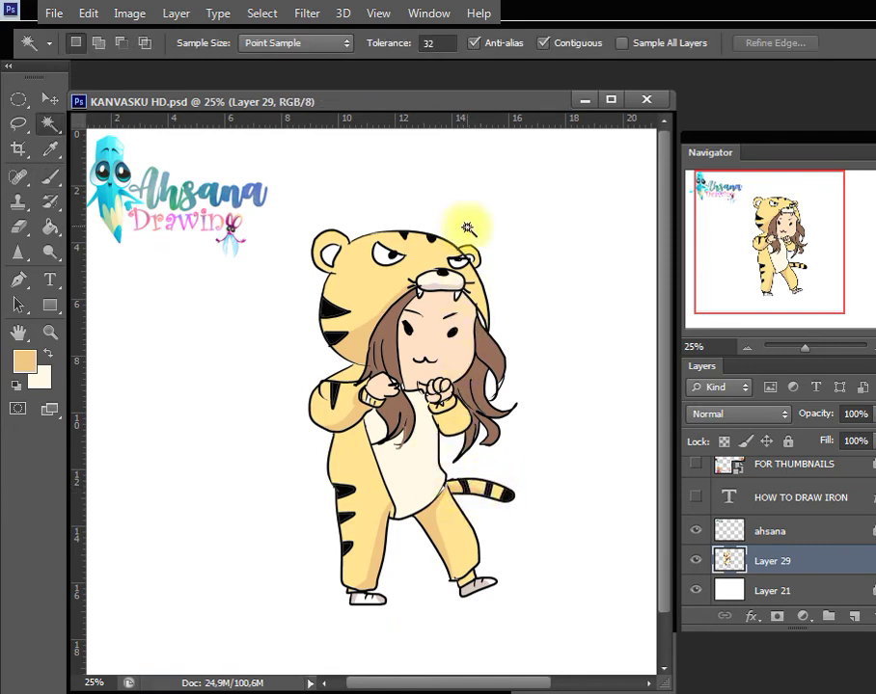
pyautogui.click(424, 347)
pyautogui.press('i')
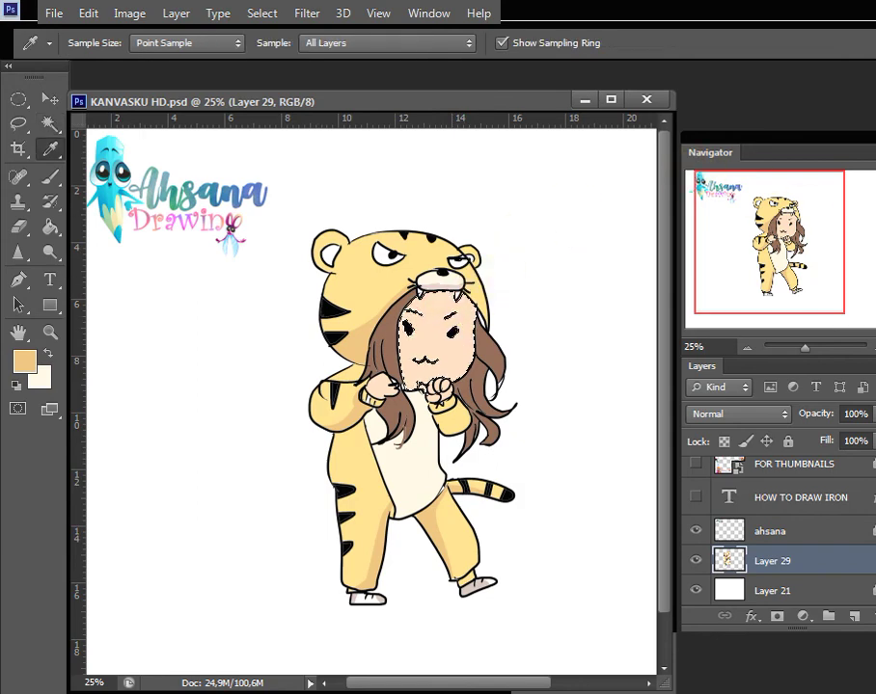
pyautogui.press('b')
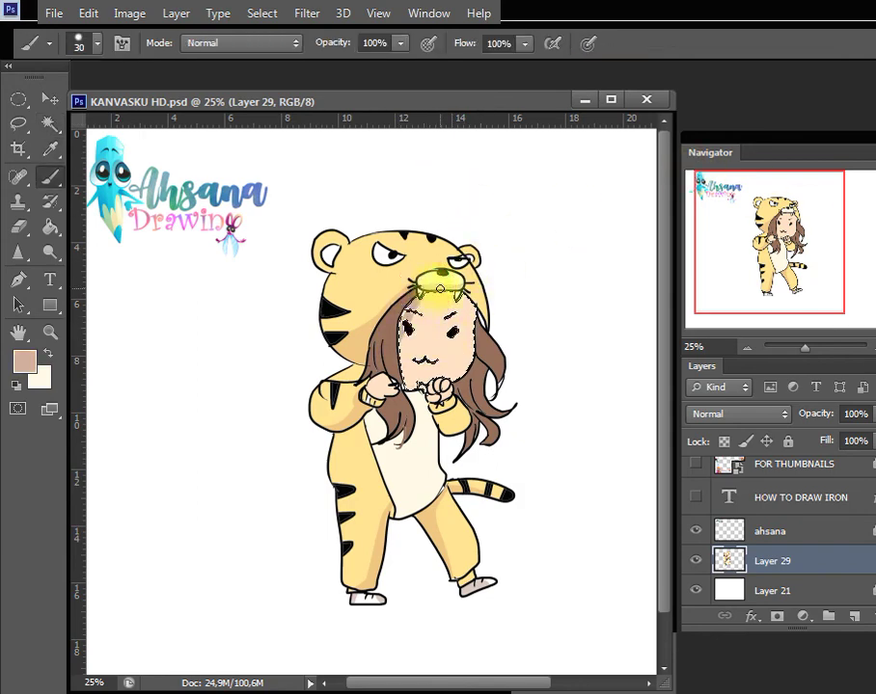
pyautogui.moveTo(440, 287); pyautogui.dragTo(402, 332)
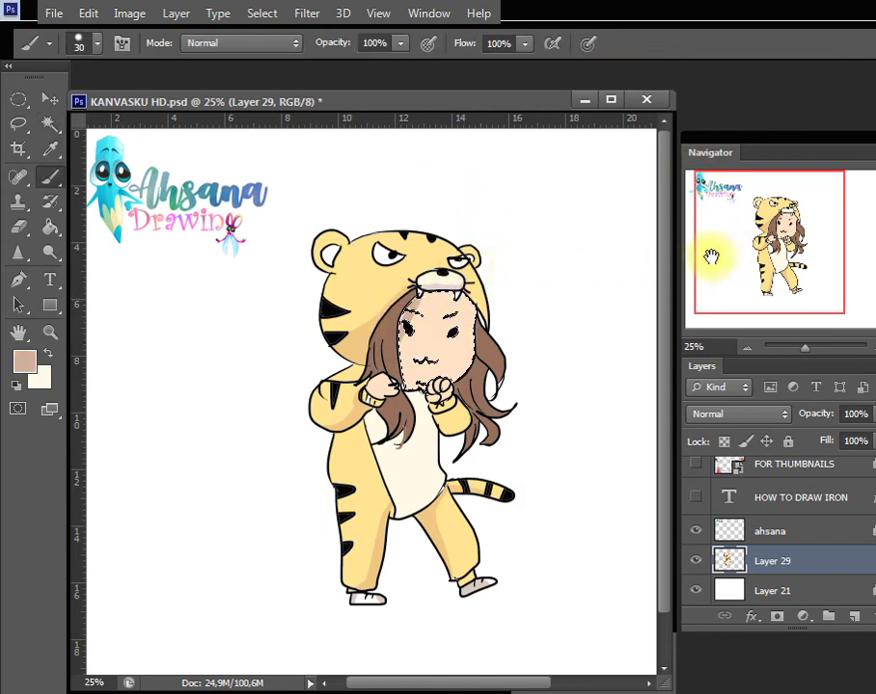
pyautogui.press('i')
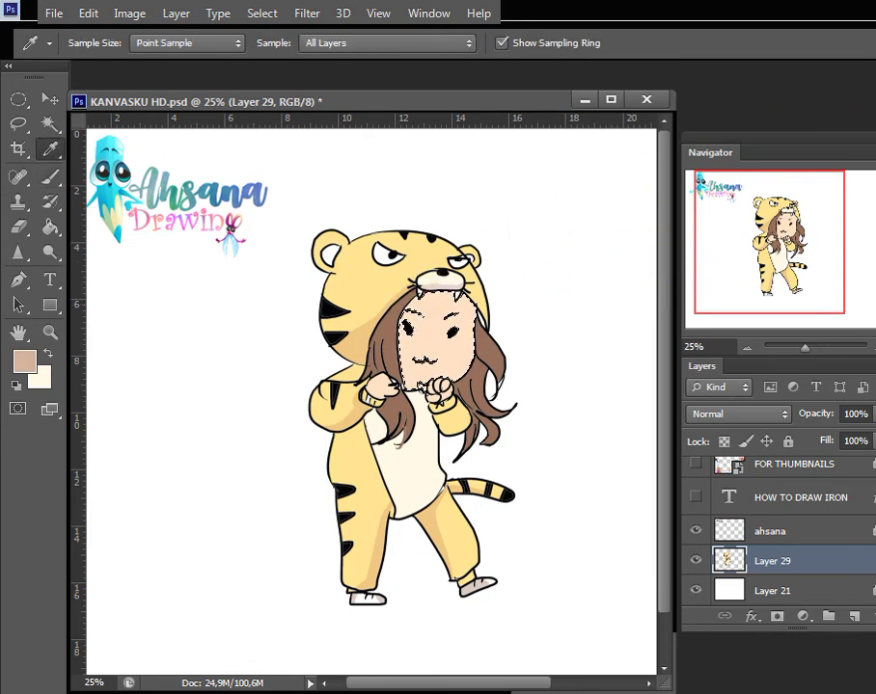
pyautogui.press('b')
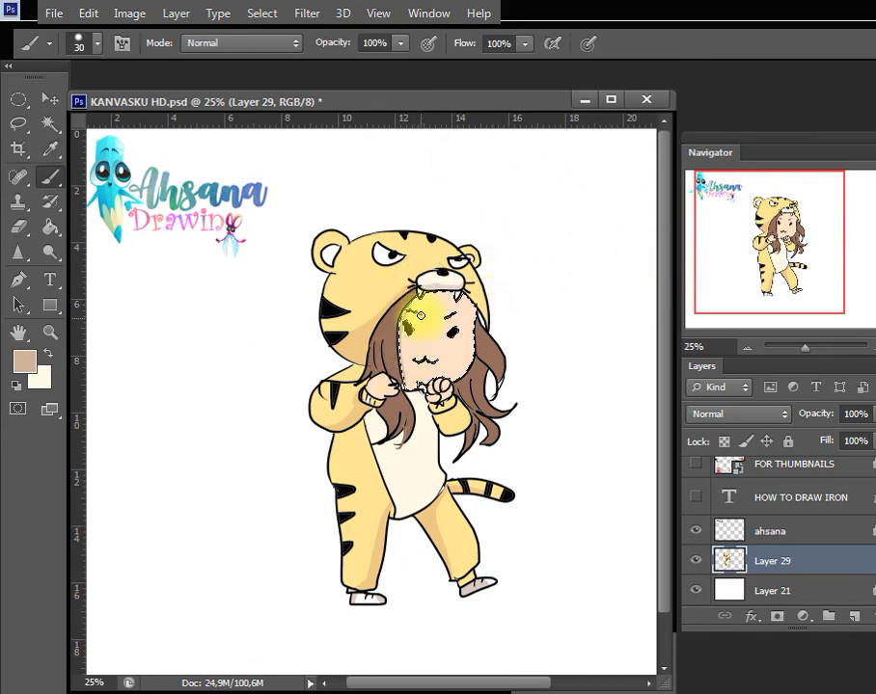
pyautogui.moveTo(426, 299); pyautogui.dragTo(465, 296)
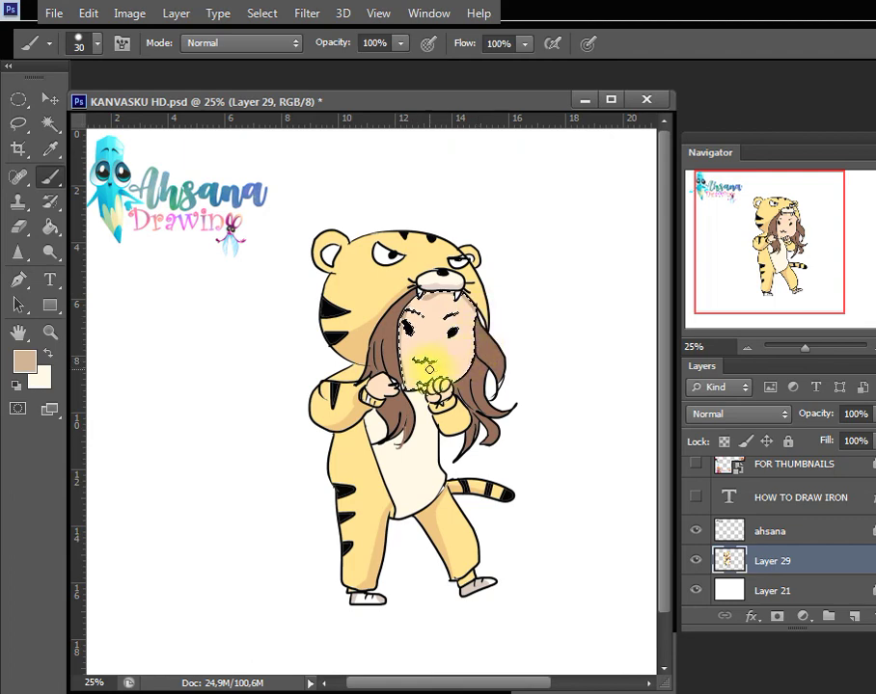
pyautogui.press('w')
pyautogui.click(489, 403)
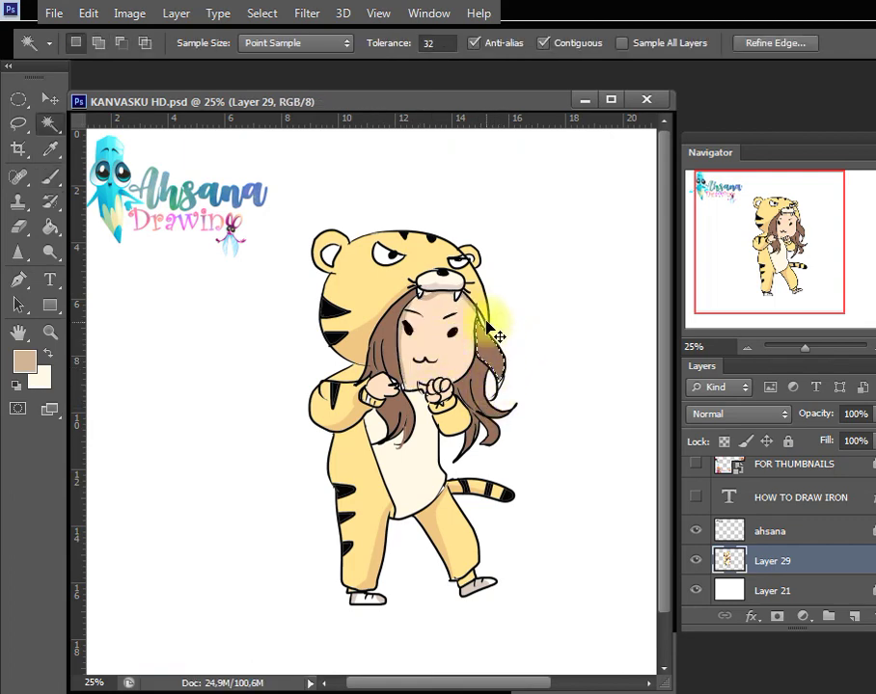
pyautogui.hotkey('ctrl', 'd')
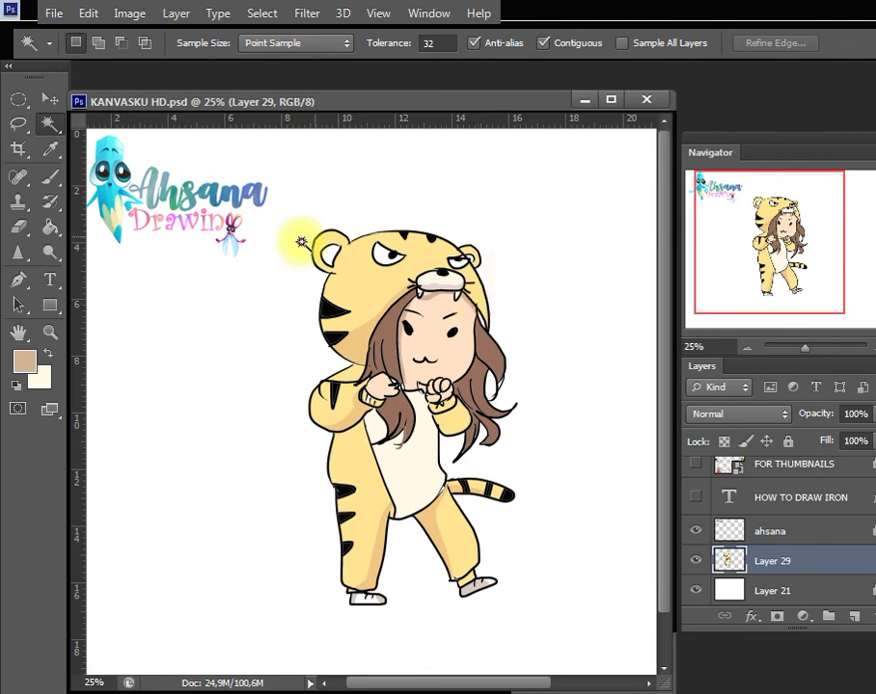
# Paint coral-pink blush marks on both of the girl's cheeks with a size 25 brush and save the document
pyautogui.press('i')
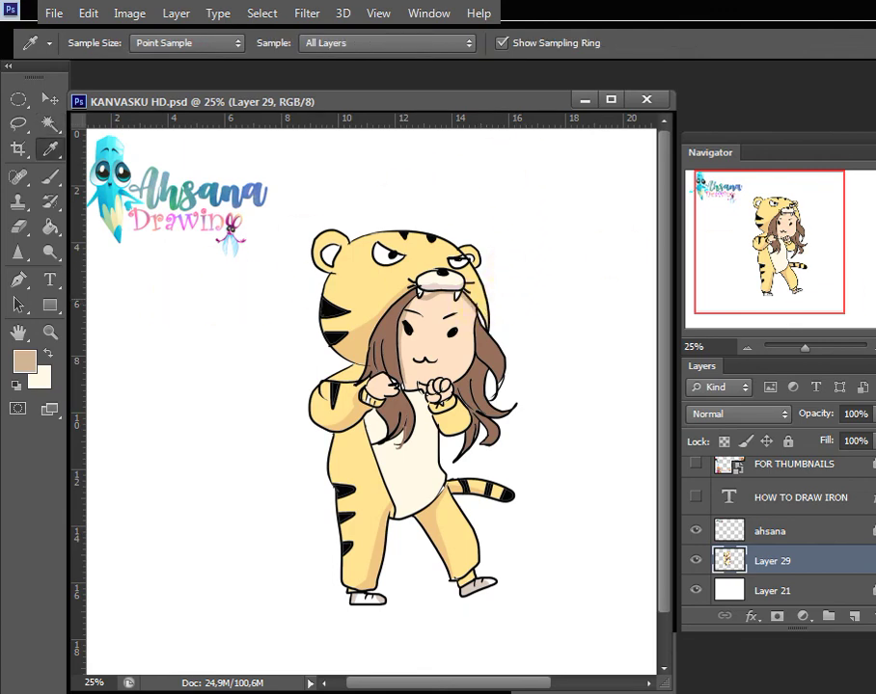
pyautogui.press('b')
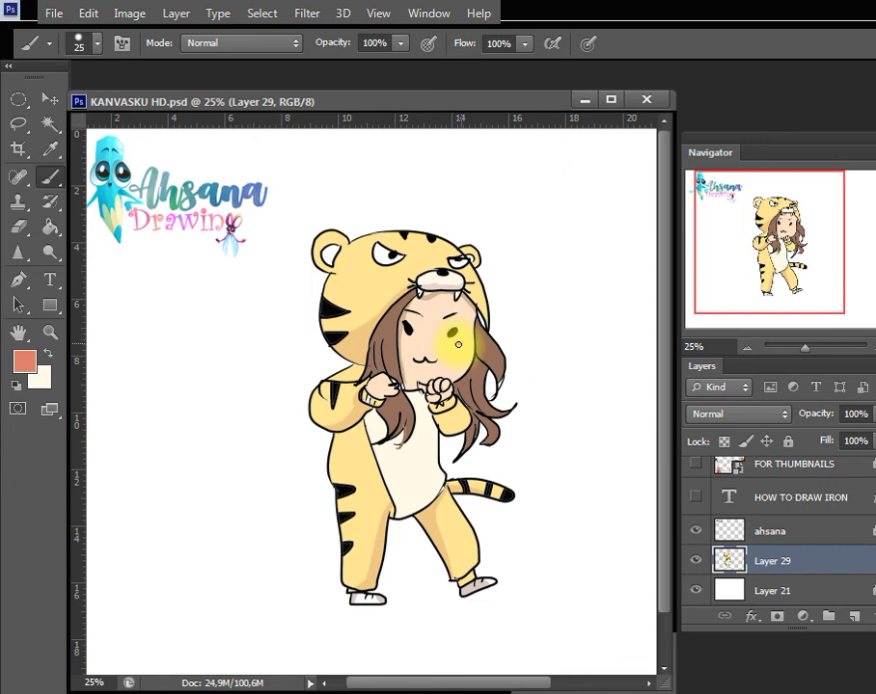
pyautogui.click(458, 345)
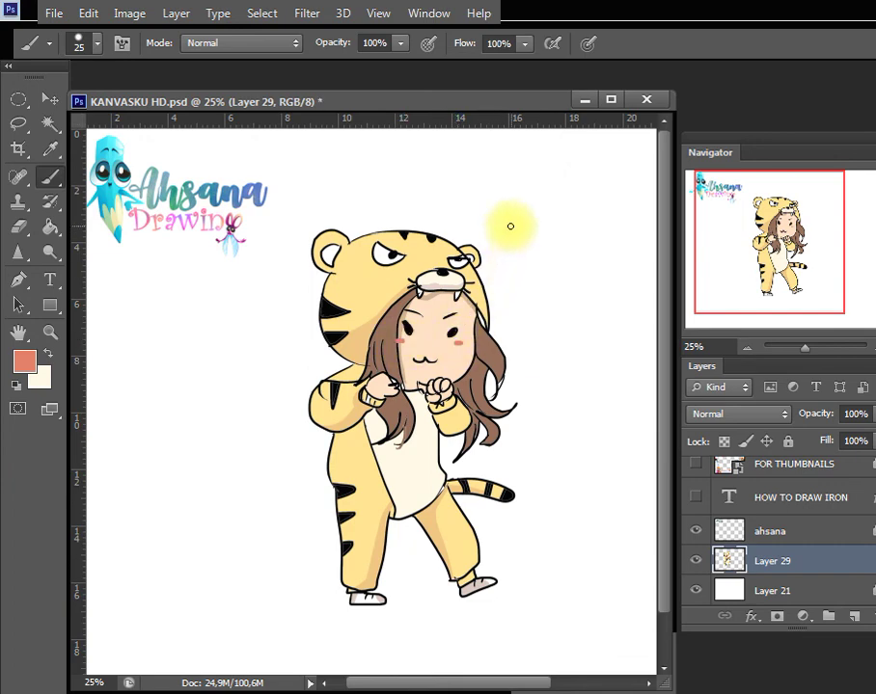
pyautogui.hotkey('ctrl', 's')
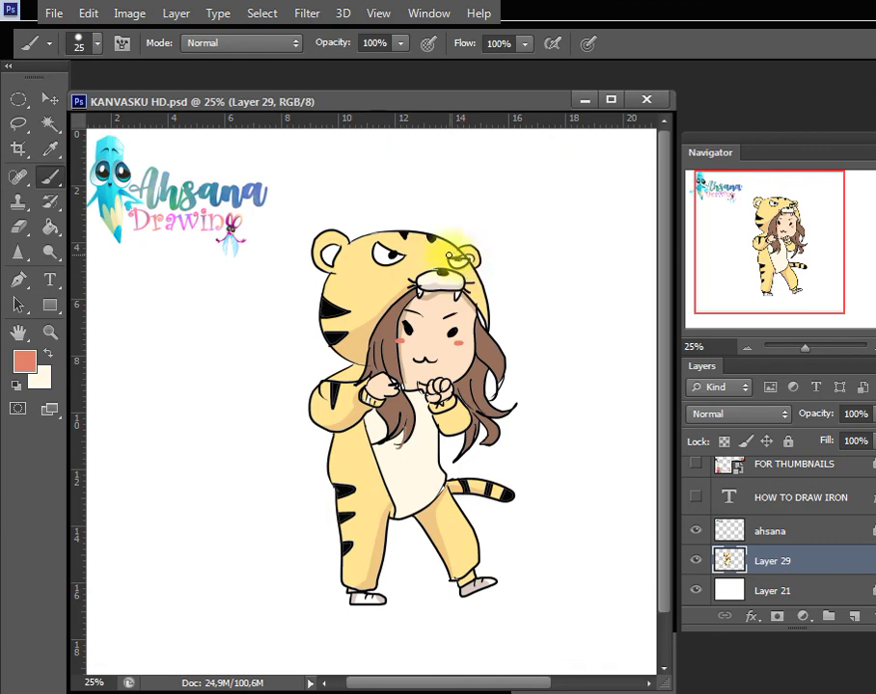
pyautogui.press('w')
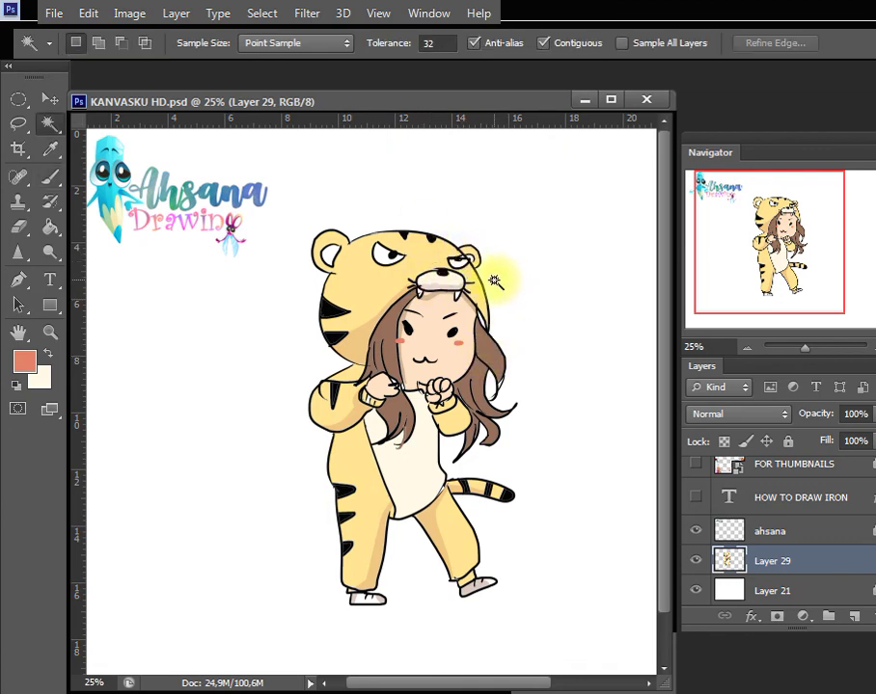
pyautogui.hotkey('ctrl', '-')
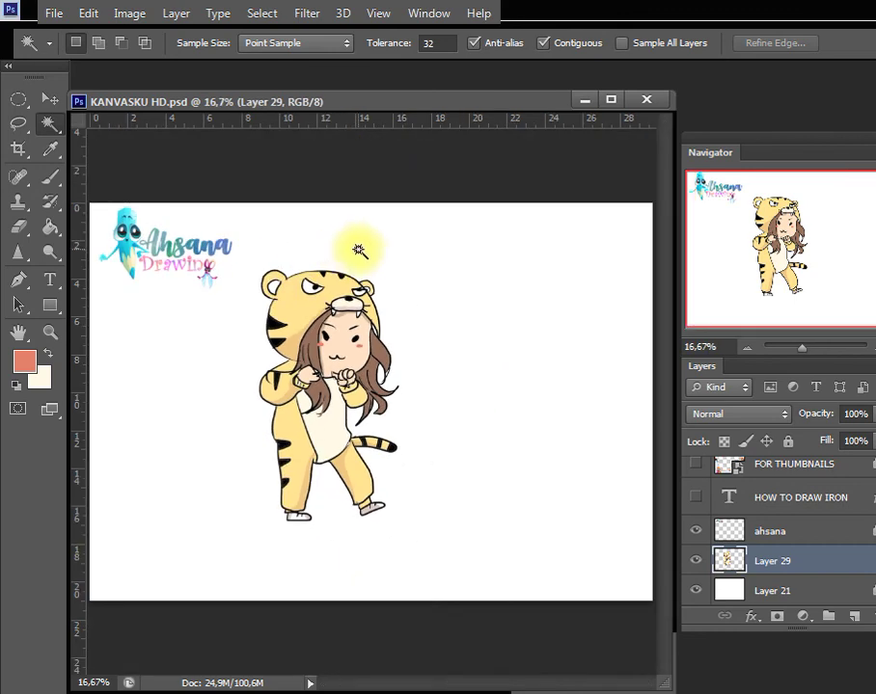